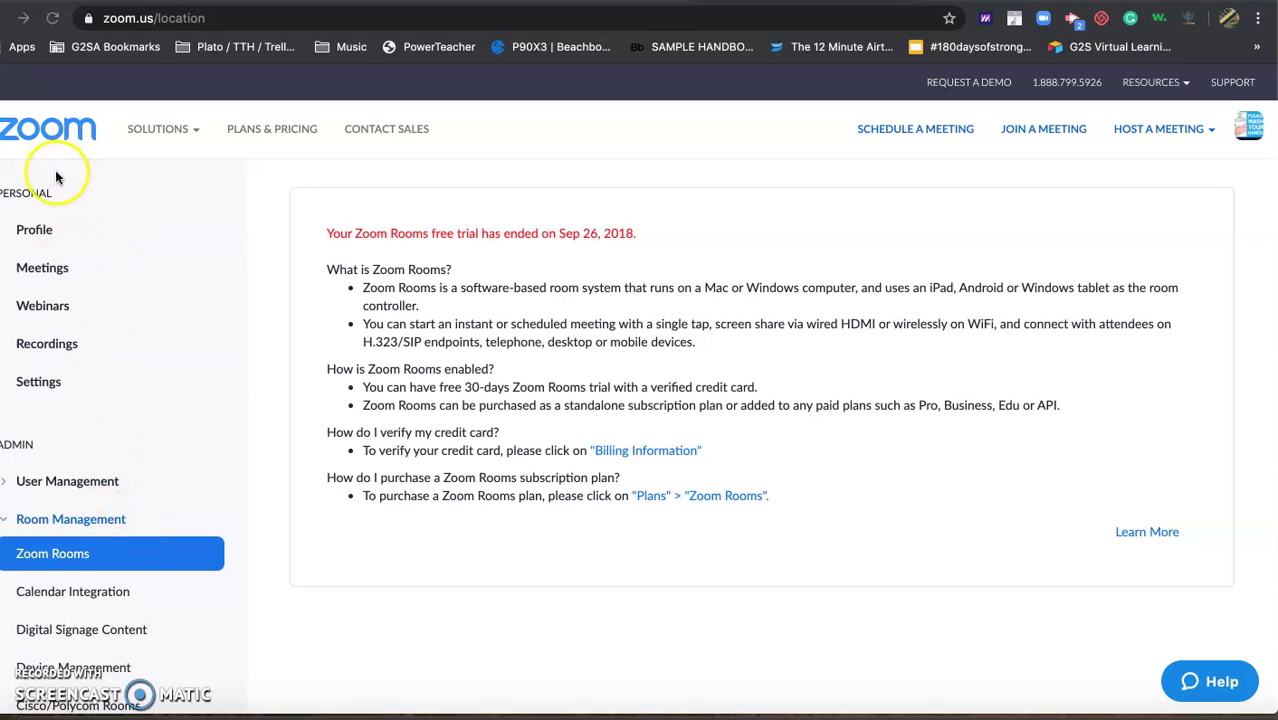
Step: Open the personal settings page and look through the meeting options
{"action": "left_click", "coordinate": [41, 384]}
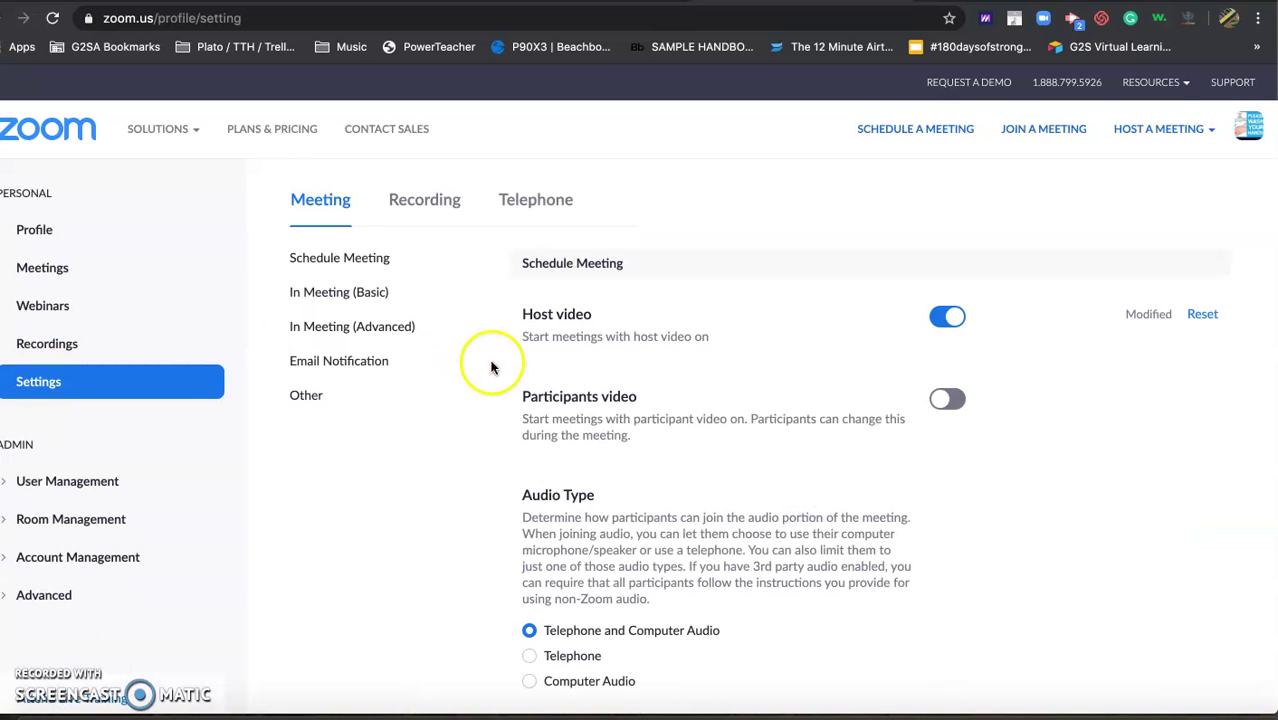
{"action": "scroll", "coordinate": [627, 378], "scroll_direction": "down", "scroll_amount": 1}
{"action": "scroll", "coordinate": [627, 378], "scroll_direction": "down", "scroll_amount": 20}
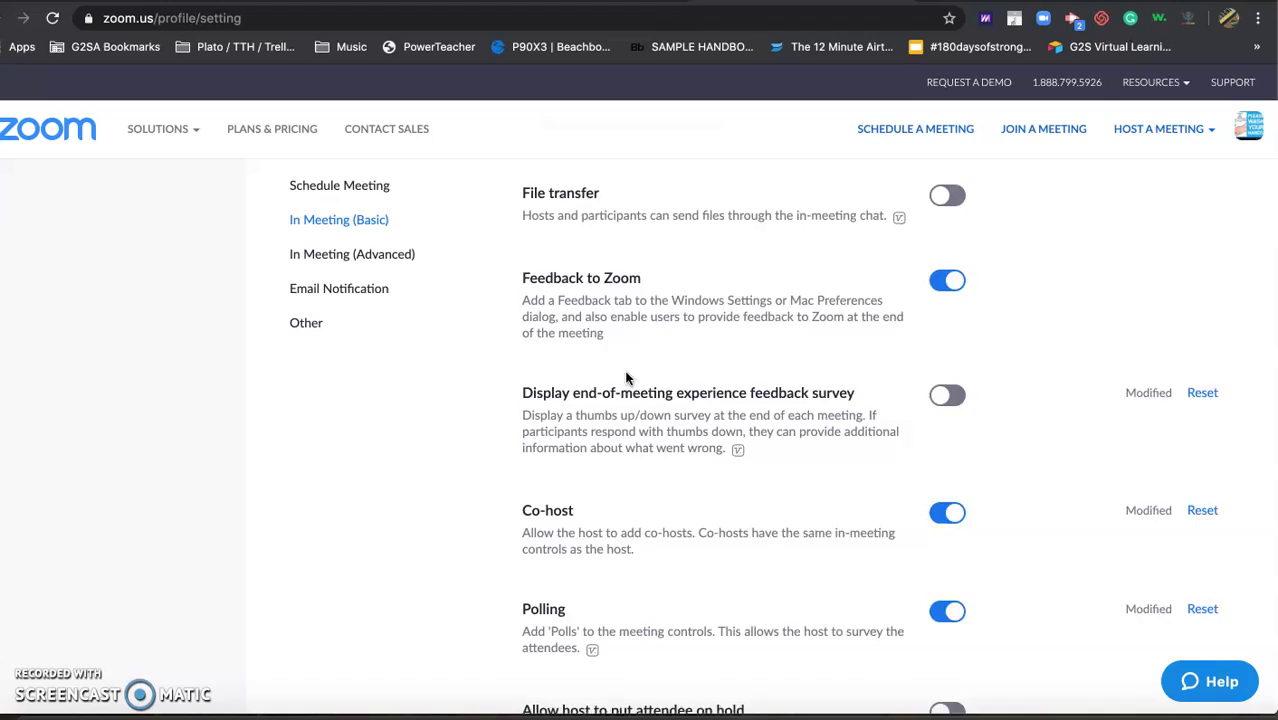
{"action": "scroll", "coordinate": [627, 378], "scroll_direction": "up", "scroll_amount": 20}
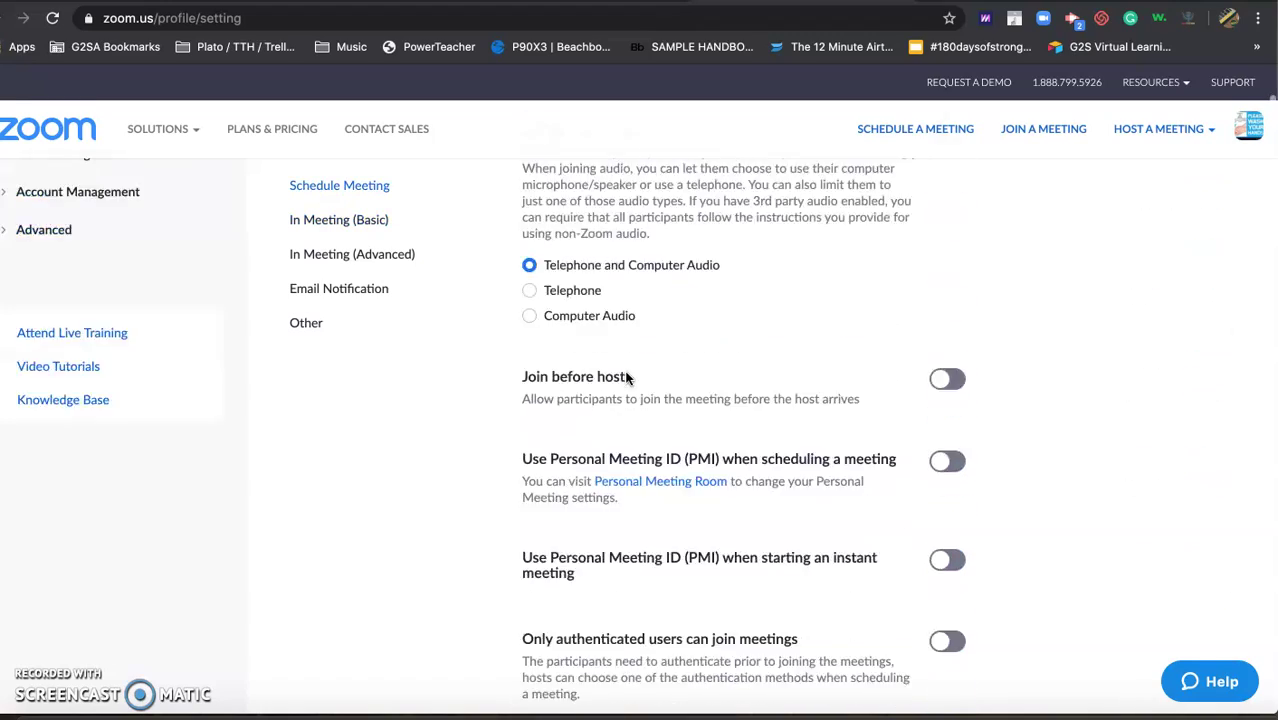
{"action": "left_click", "coordinate": [653, 454]}
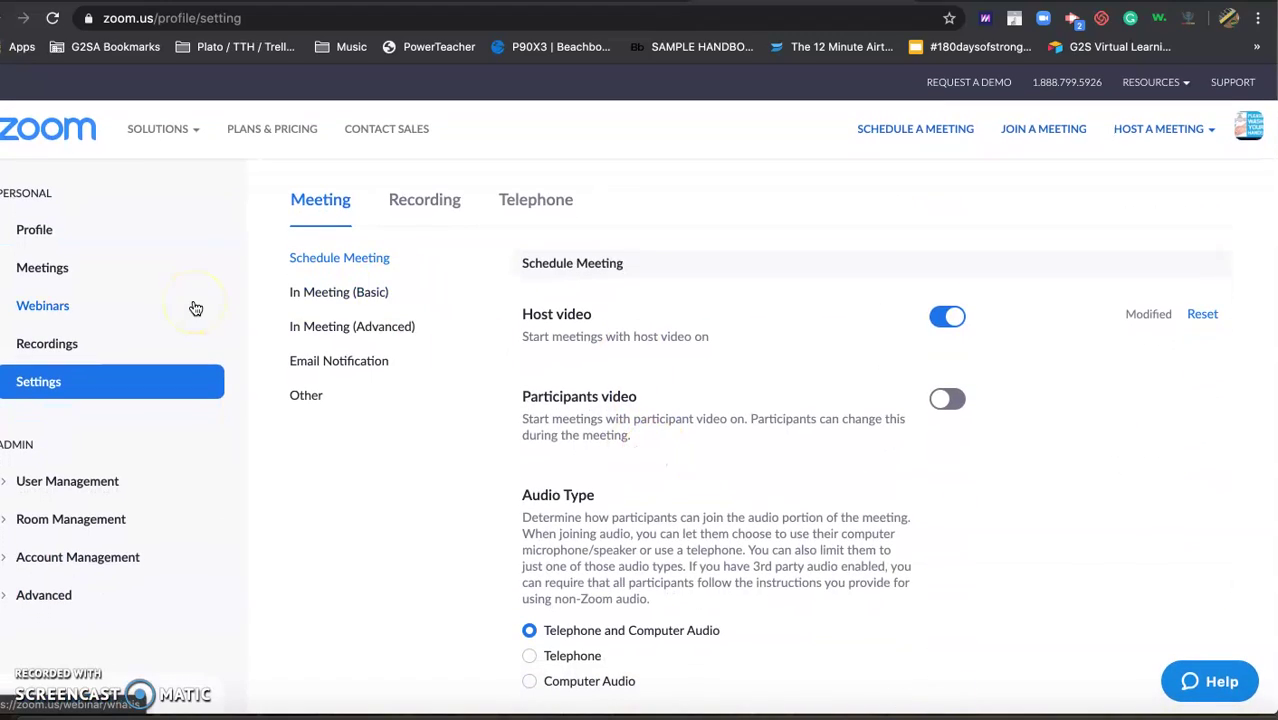
Step: Open the cloud recordings list and review the recorded sessions and their start times
{"action": "left_click", "coordinate": [68, 344]}
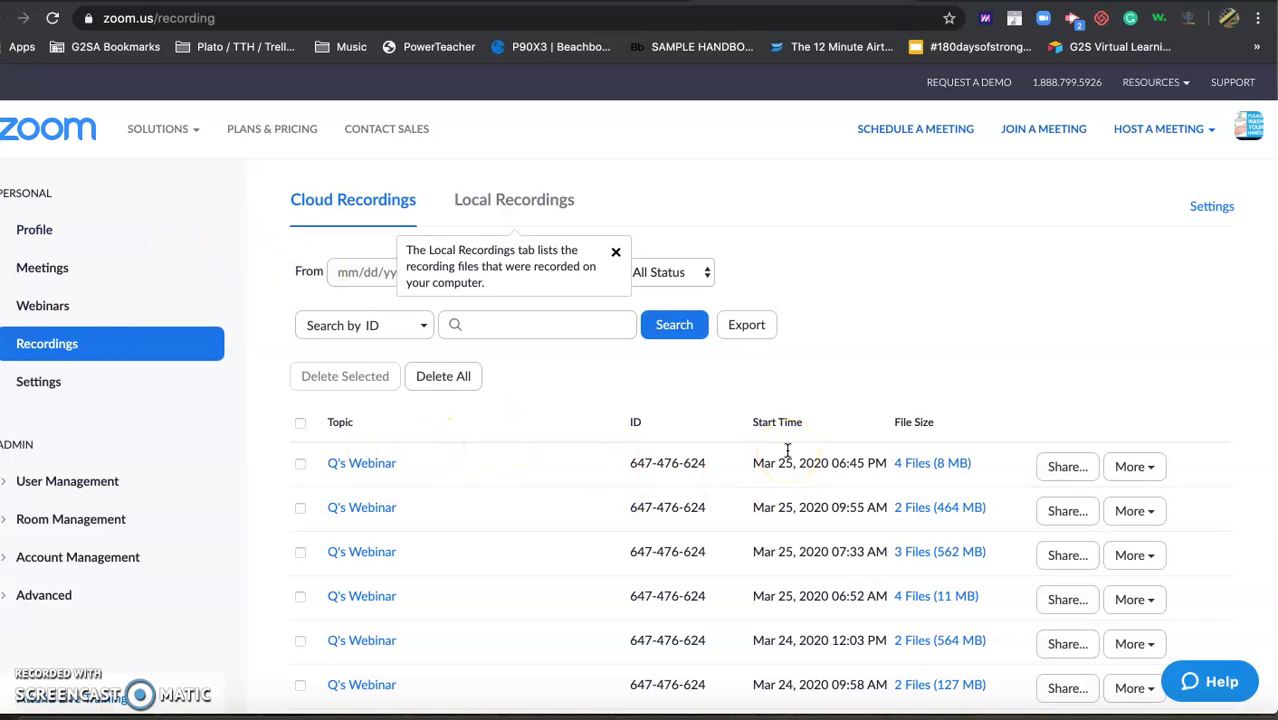
{"action": "scroll", "coordinate": [707, 477], "scroll_direction": "down", "scroll_amount": 5}
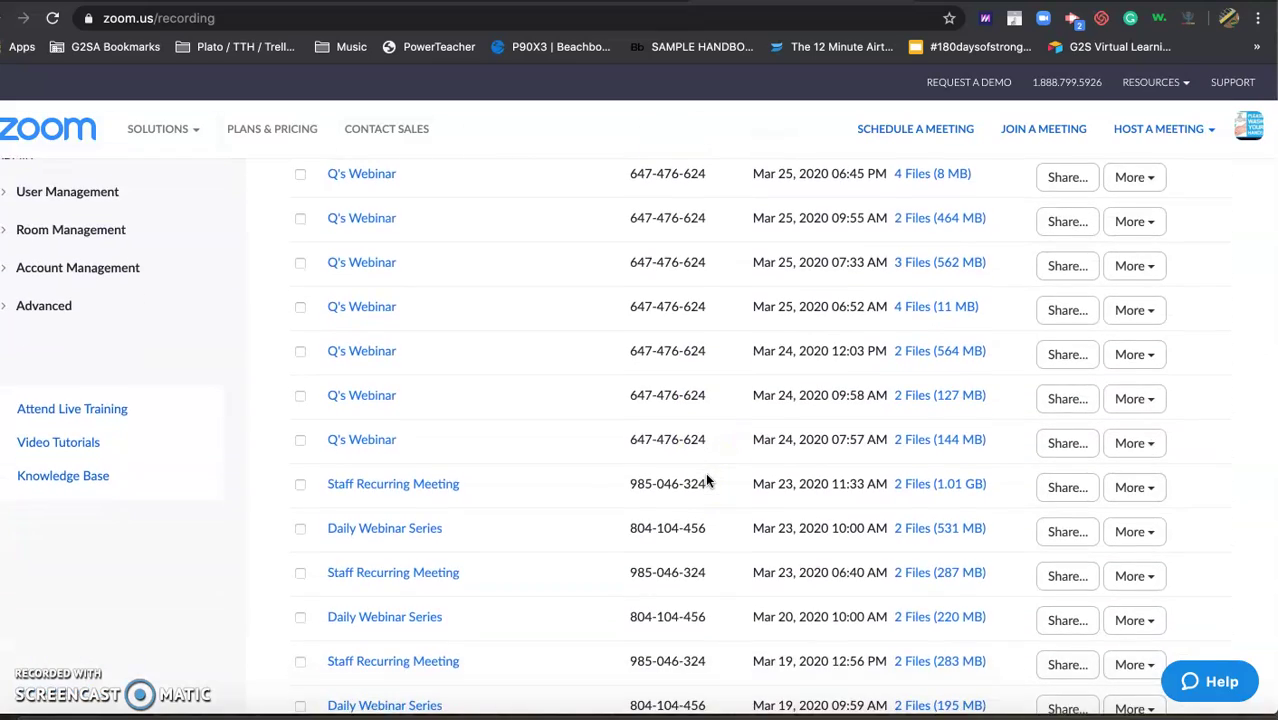
{"action": "scroll", "coordinate": [706, 481], "scroll_direction": "down", "scroll_amount": 3}
{"action": "scroll", "coordinate": [706, 481], "scroll_direction": "up", "scroll_amount": 5}
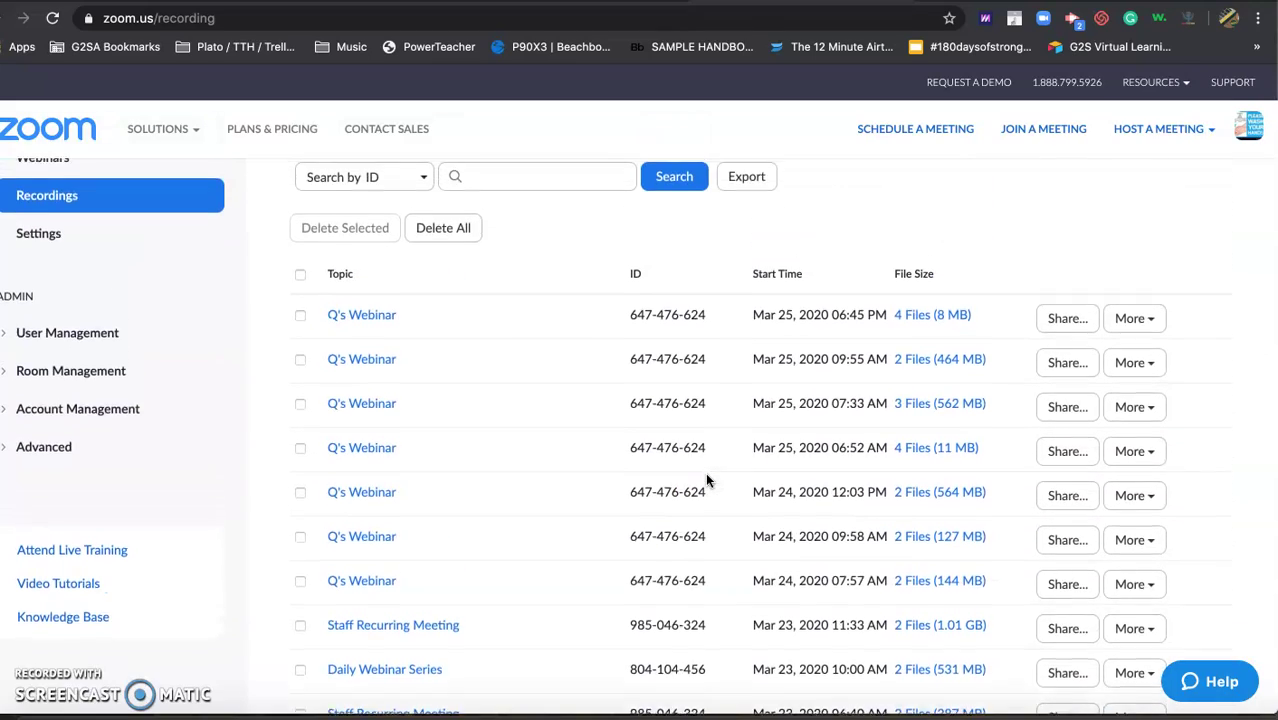
{"action": "scroll", "coordinate": [706, 481], "scroll_direction": "up", "scroll_amount": 3}
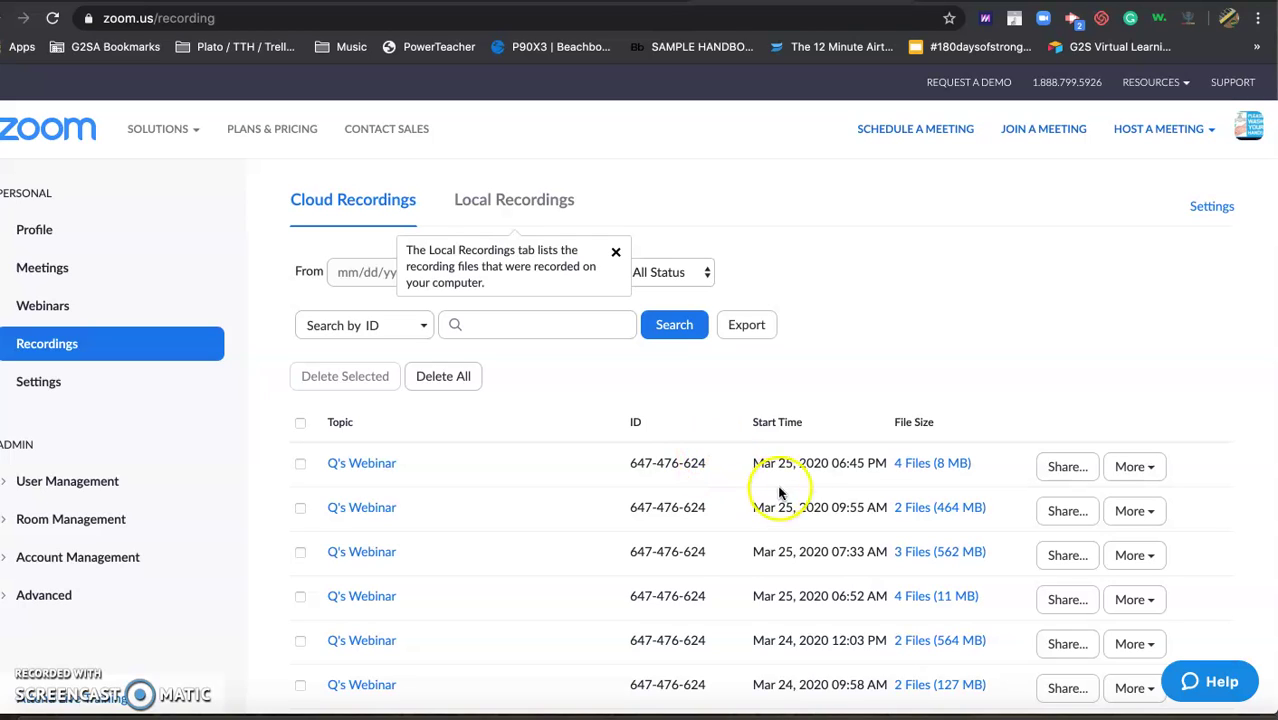
{"action": "left_click_drag", "start_coordinate": [752, 463], "coordinate": [885, 455]}
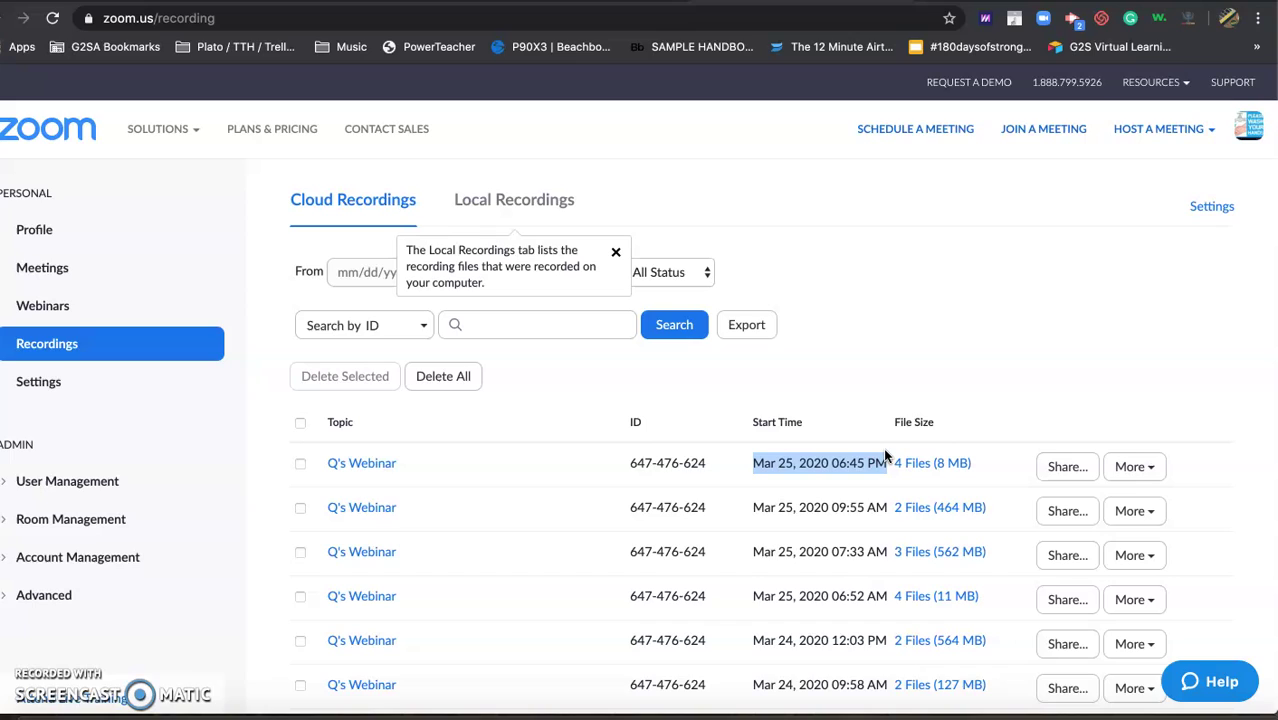
{"action": "left_click", "coordinate": [1017, 388]}
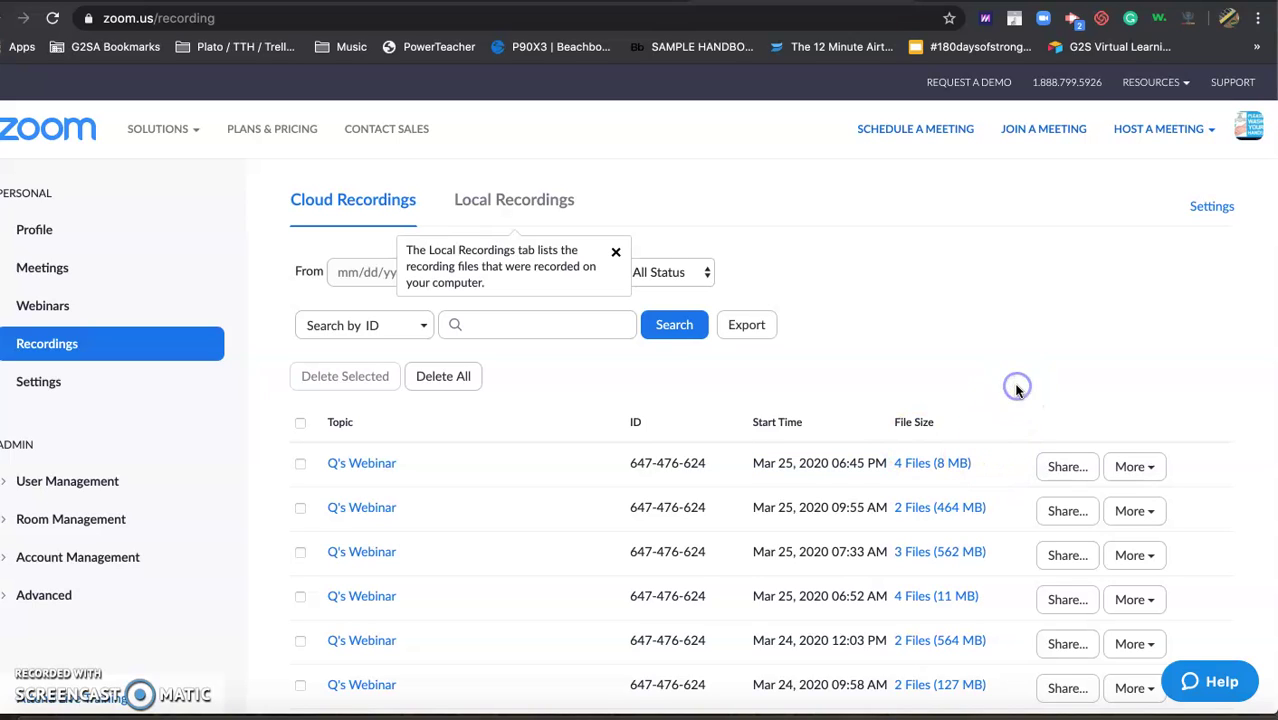
Step: Open the files of the Mar 25, 2020 06:45 PM Q's Webinar recording and copy its sharing link information to the clipboard
{"action": "left_click", "coordinate": [926, 472]}
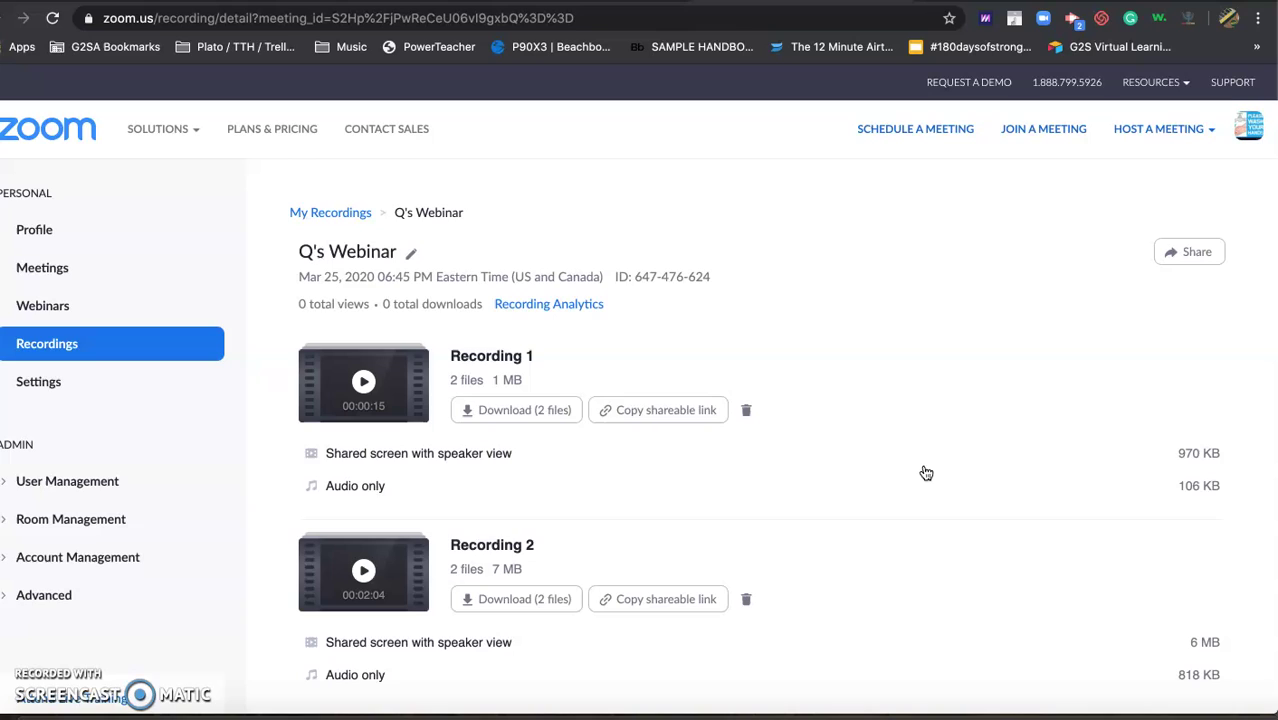
{"action": "scroll", "coordinate": [926, 472], "scroll_direction": "down", "scroll_amount": 3}
{"action": "scroll", "coordinate": [926, 472], "scroll_direction": "up", "scroll_amount": 2}
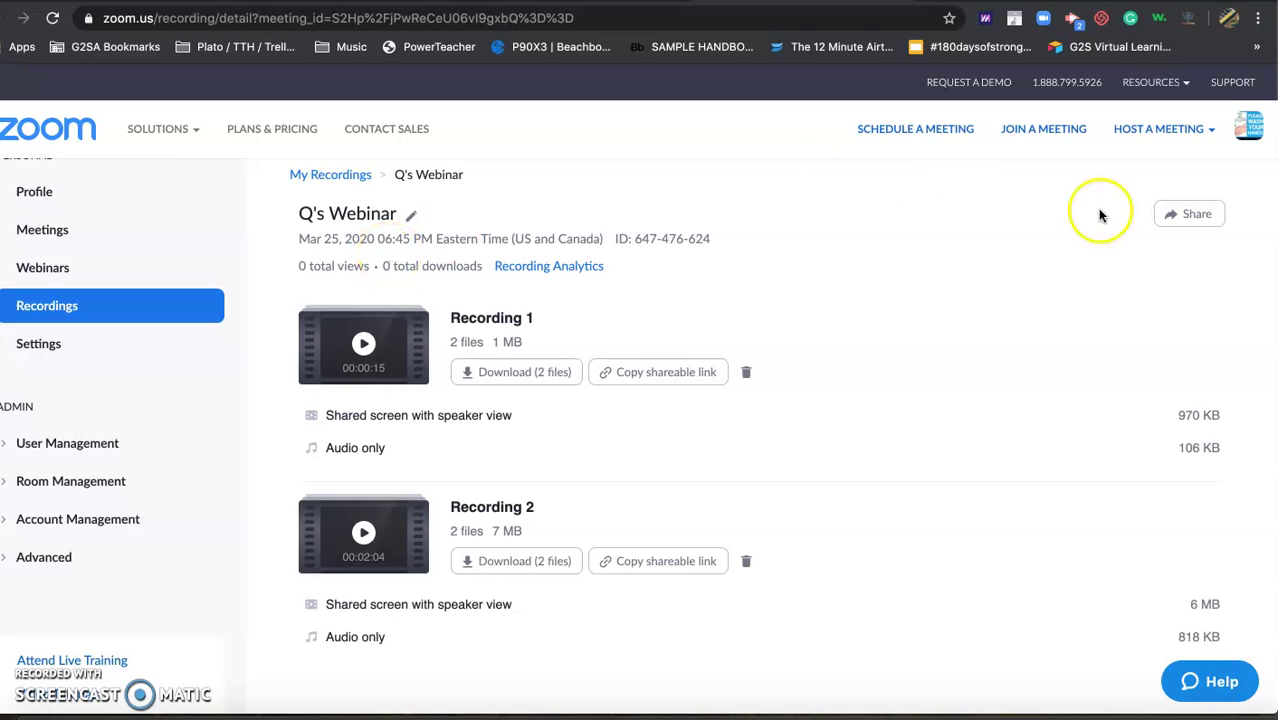
{"action": "left_click", "coordinate": [1192, 228]}
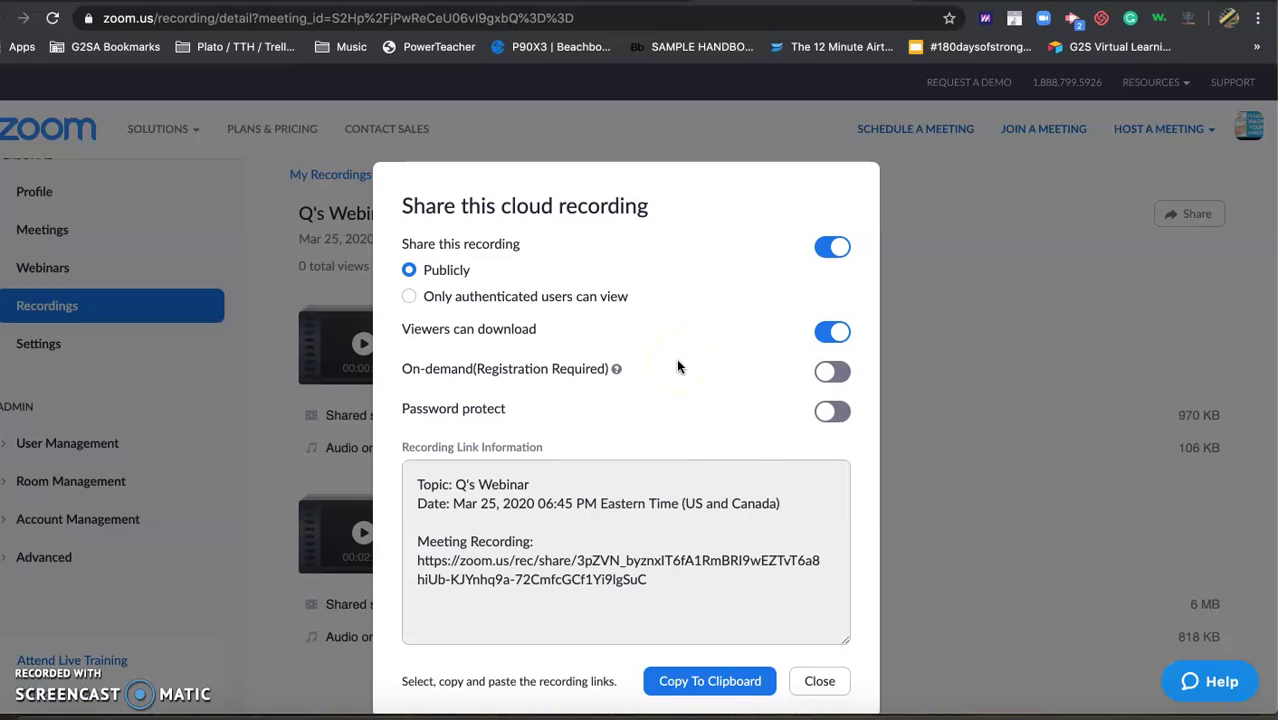
{"action": "left_click", "coordinate": [703, 680]}
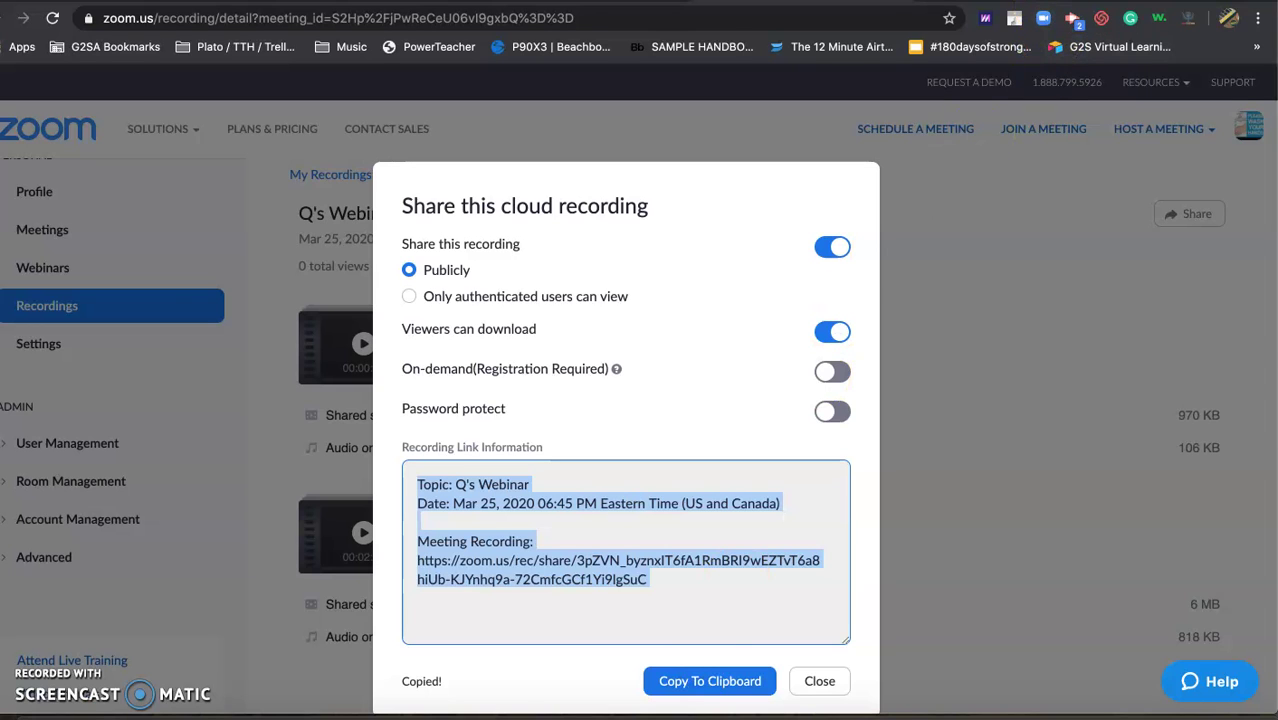
Step: Switch to Gmail, start a new message and paste the copied recording information into its body
{"action": "left_click", "coordinate": [1040, 3]}
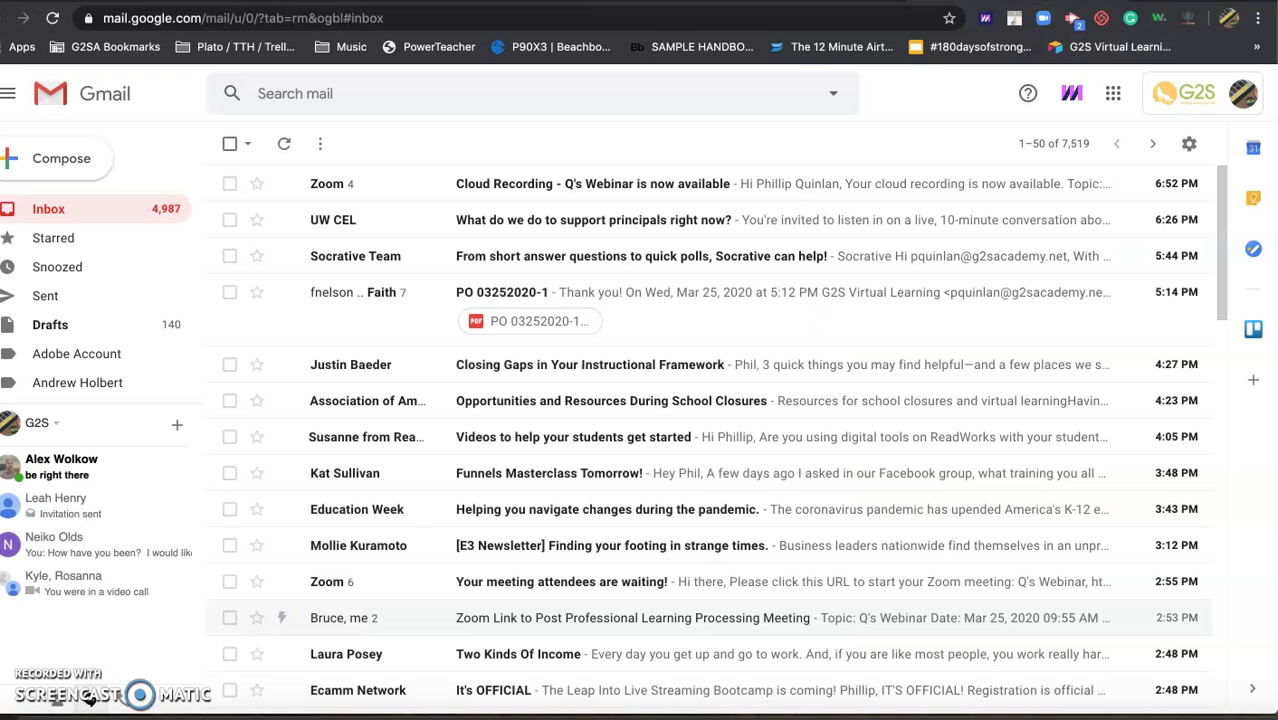
{"action": "left_click", "coordinate": [81, 173]}
{"action": "left_click", "coordinate": [740, 408]}
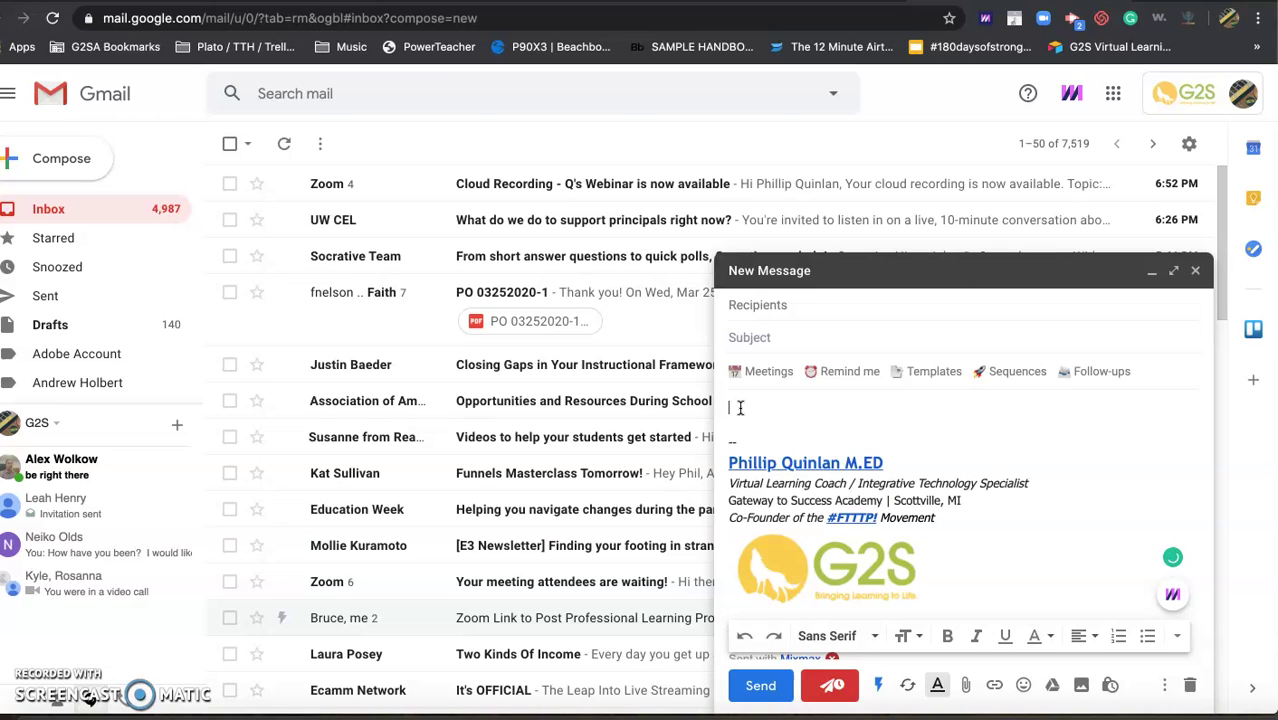
{"action": "key", "text": "ctrl+v"}
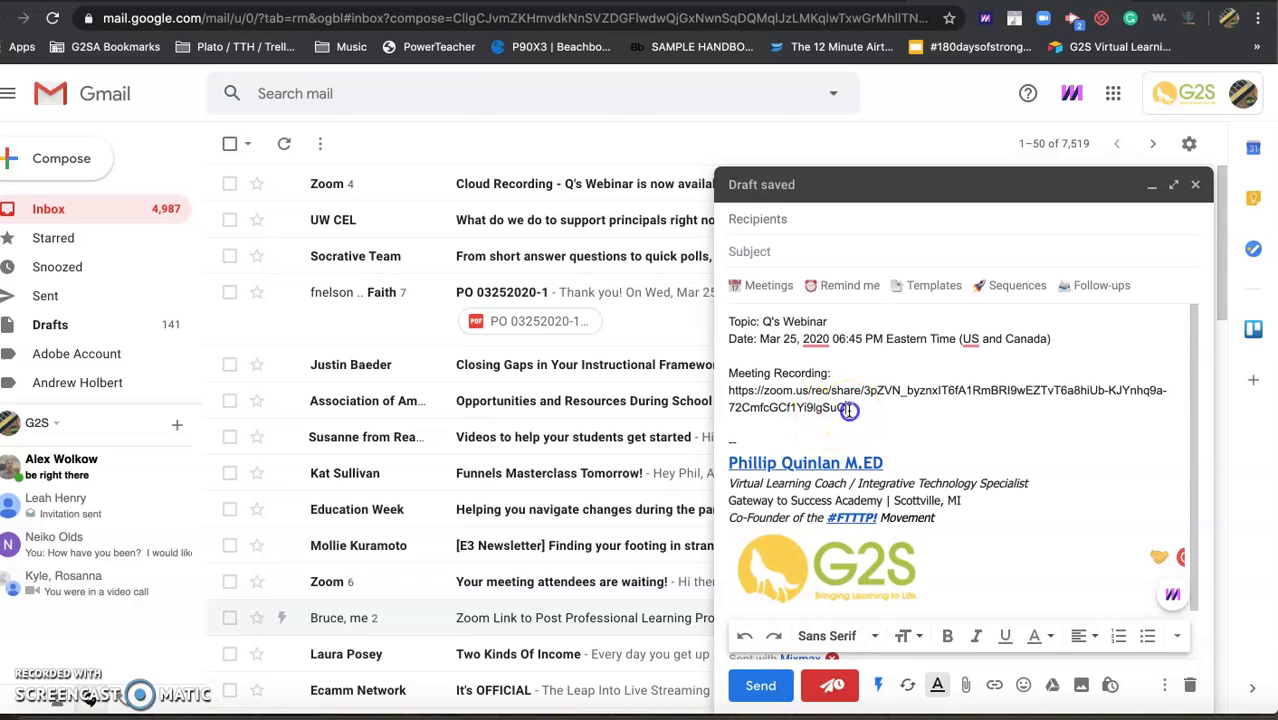
Step: Turn the pasted meeting recording address in the message body into a working hyperlink
{"action": "left_click_drag", "start_coordinate": [849, 408], "coordinate": [727, 392]}
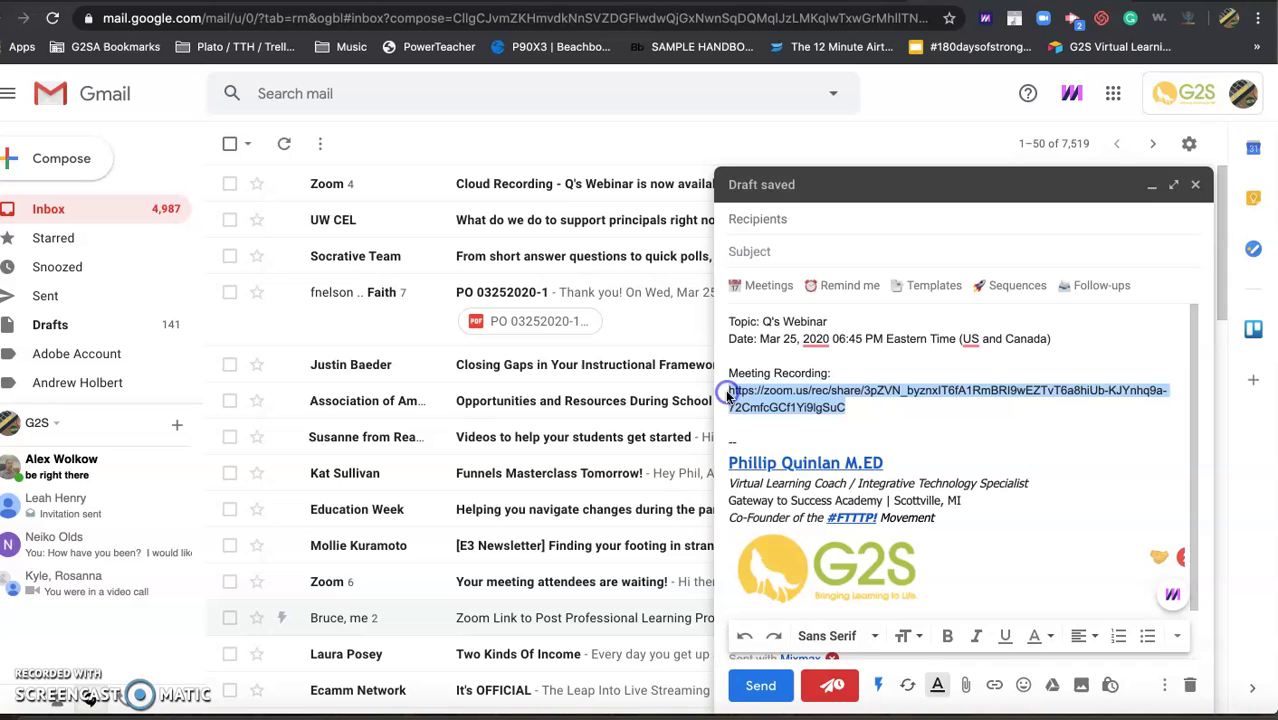
{"action": "left_click", "coordinate": [993, 687]}
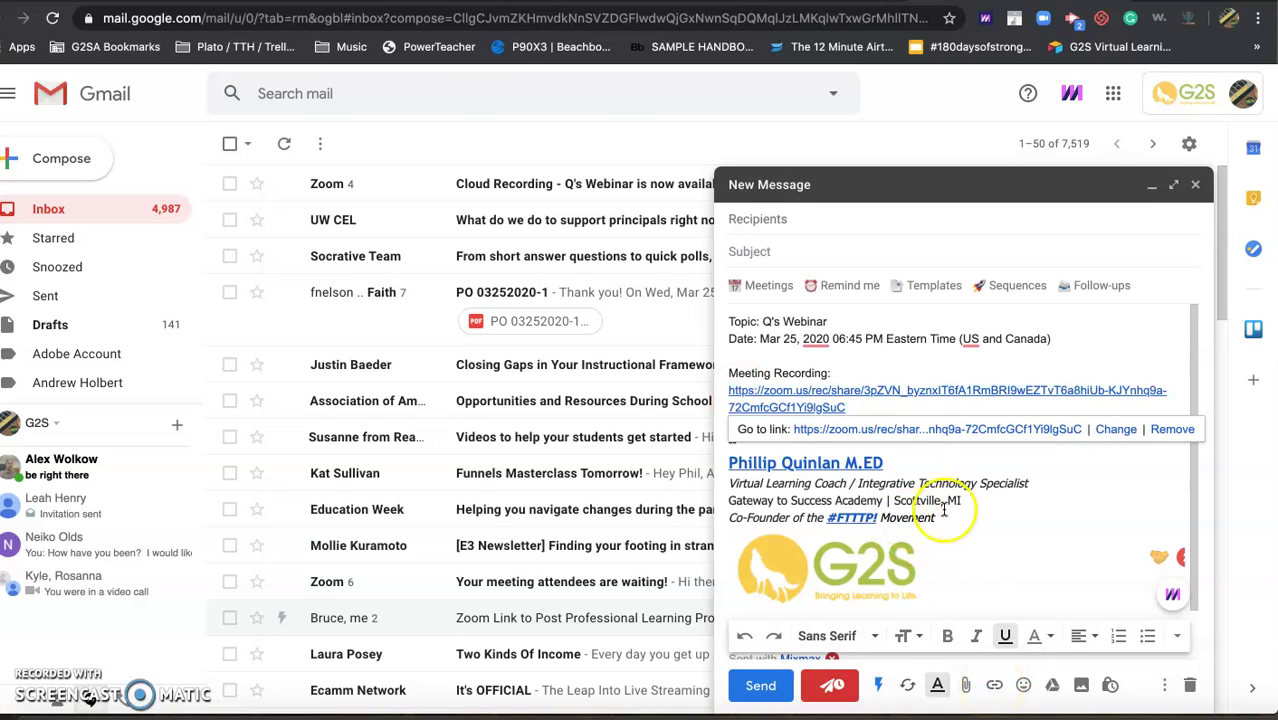
{"action": "left_click", "coordinate": [1021, 466]}
{"action": "left_click", "coordinate": [887, 436]}
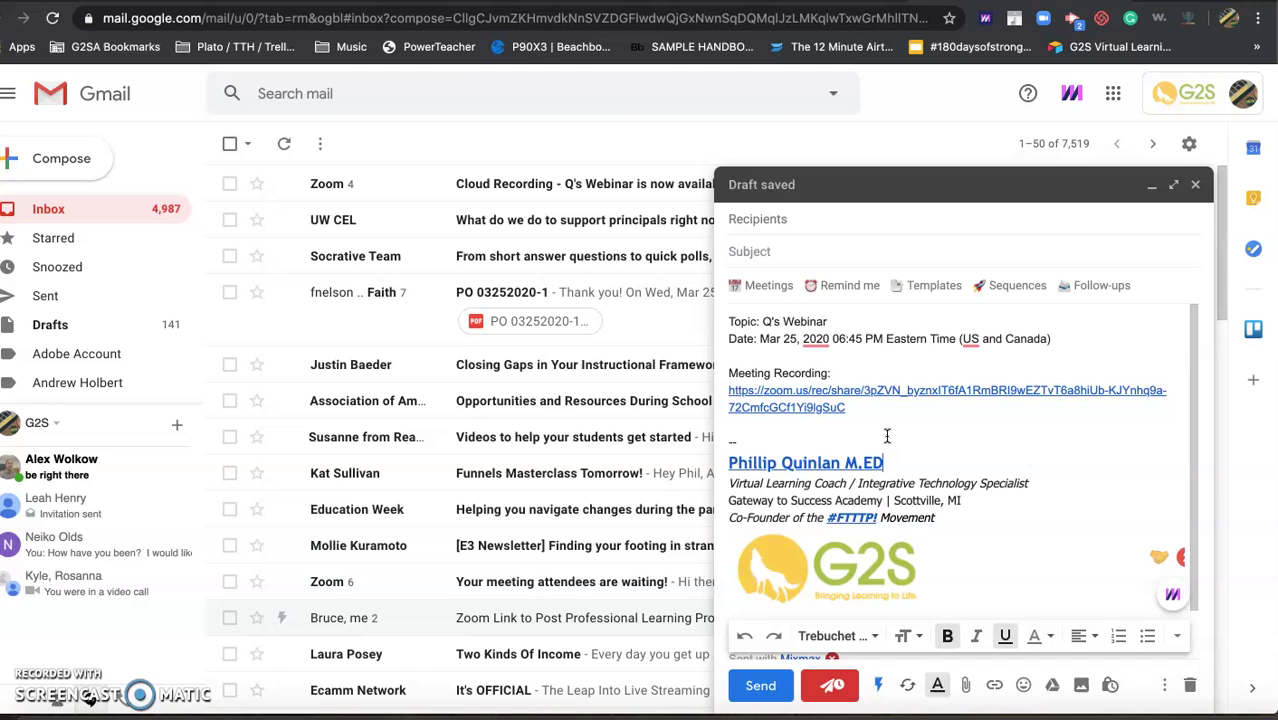
Step: Address the message to G2S Virtual Learning, set the subject to "My Zoom Message" and send it
{"action": "left_click", "coordinate": [776, 220]}
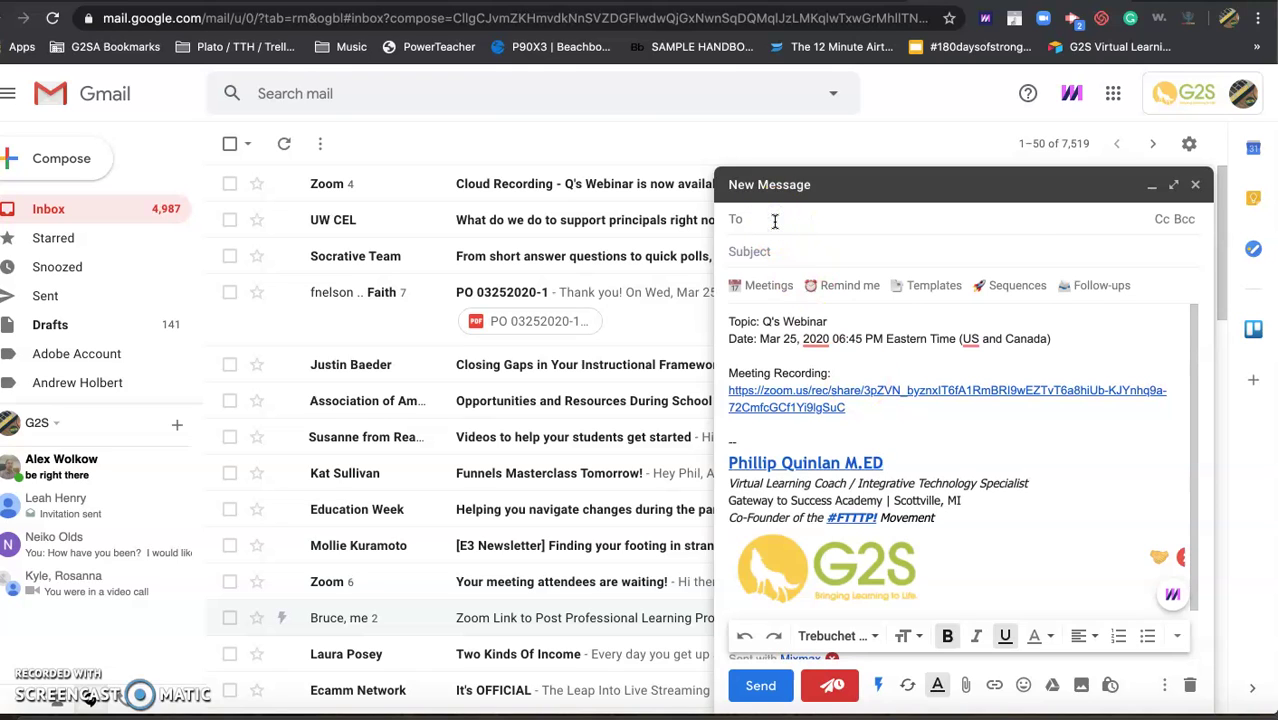
{"action": "type", "text": "pq"}
{"action": "left_click", "coordinate": [790, 249]}
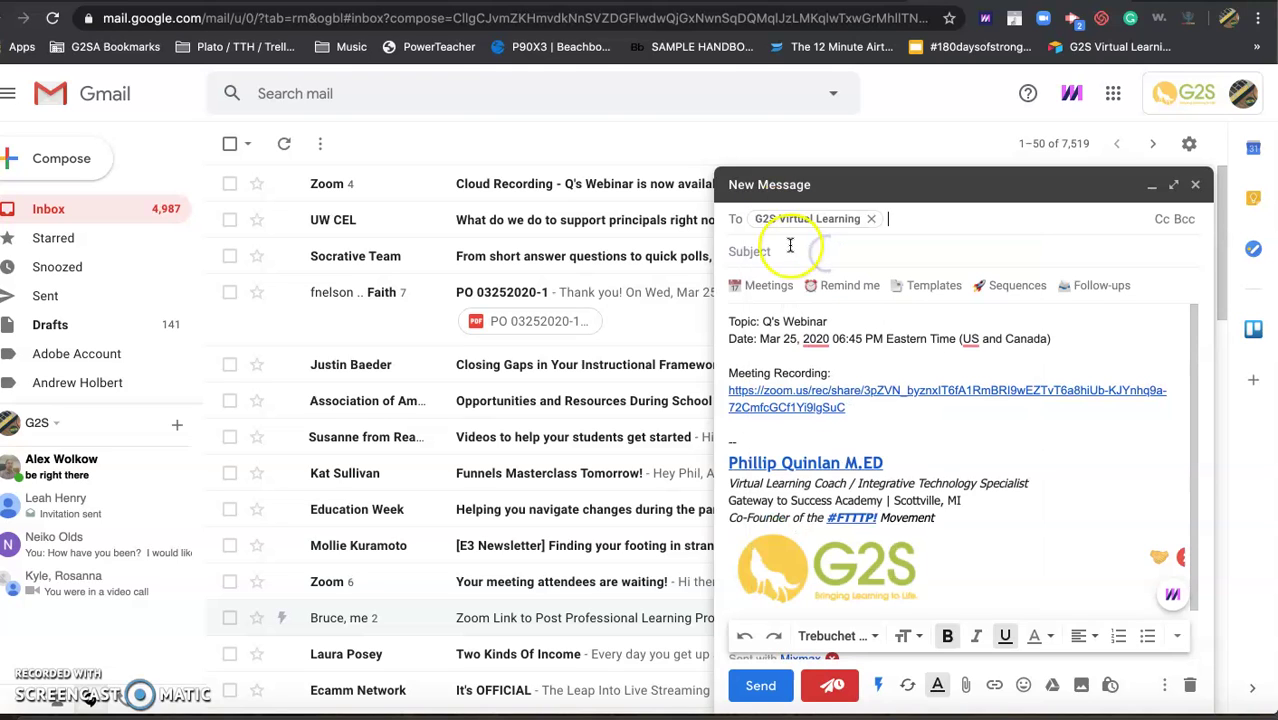
{"action": "left_click", "coordinate": [789, 248]}
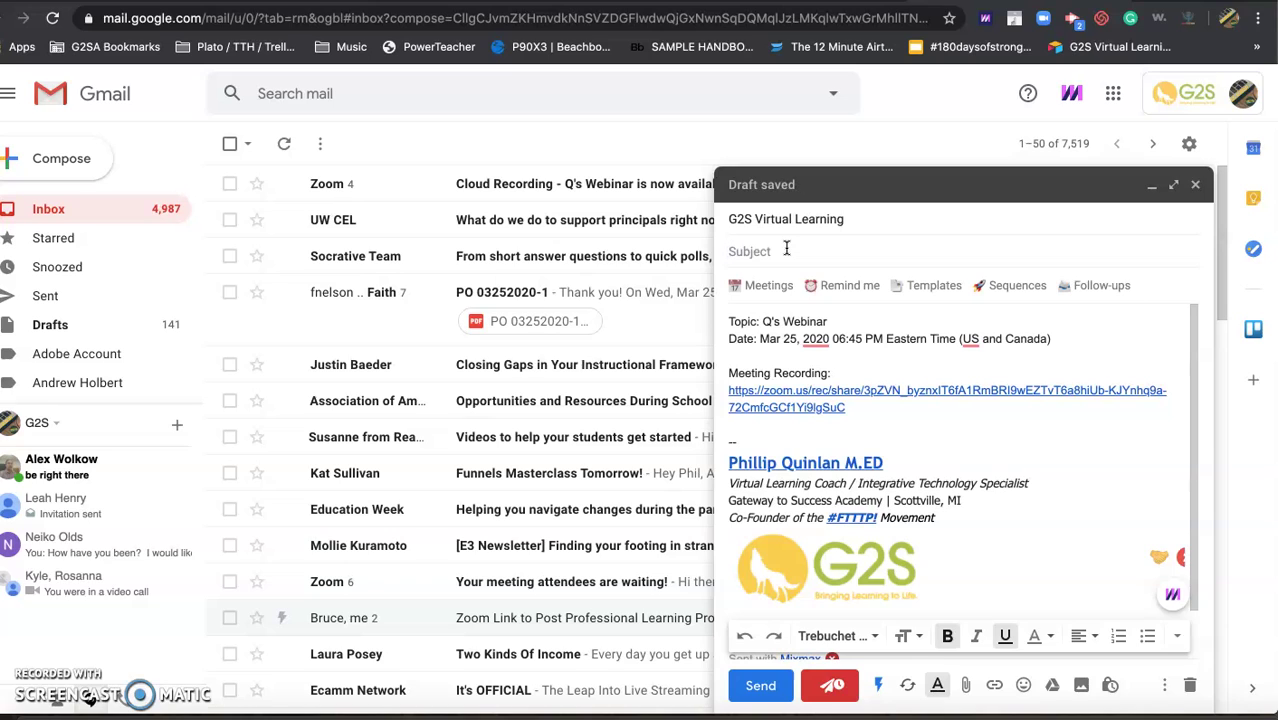
{"action": "type", "text": "My Zoom Message"}
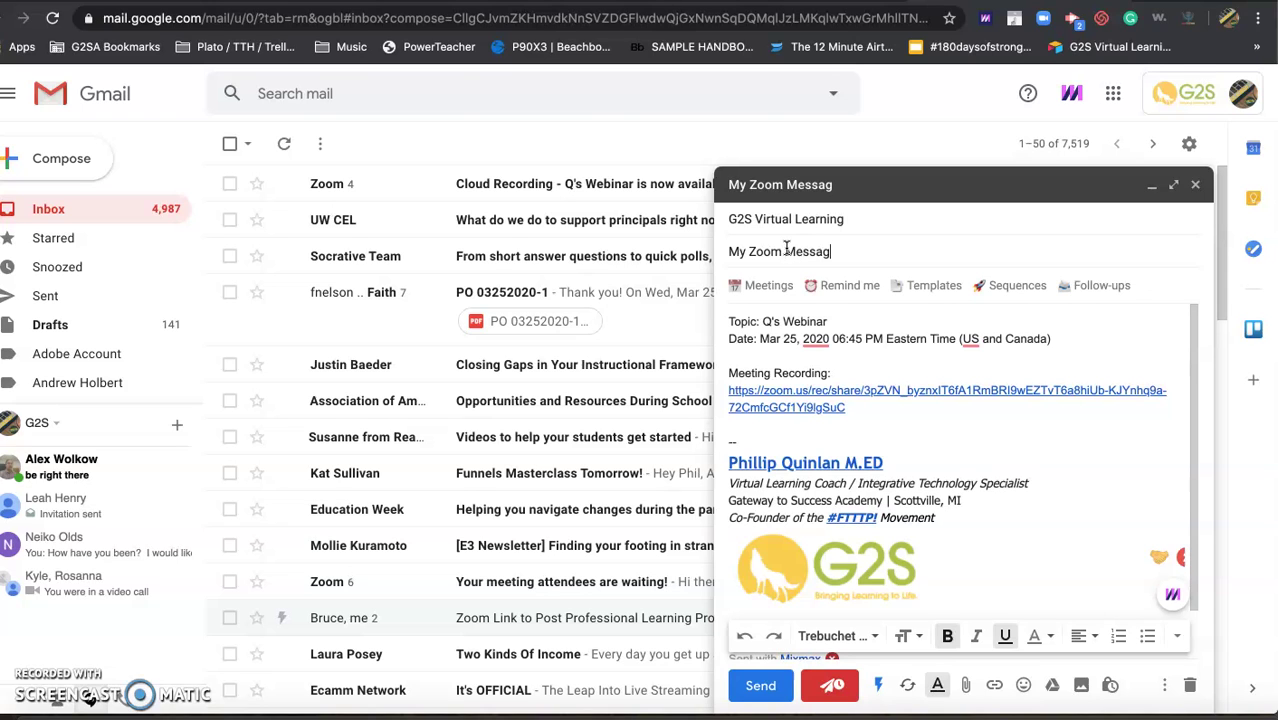
{"action": "left_click", "coordinate": [758, 686]}
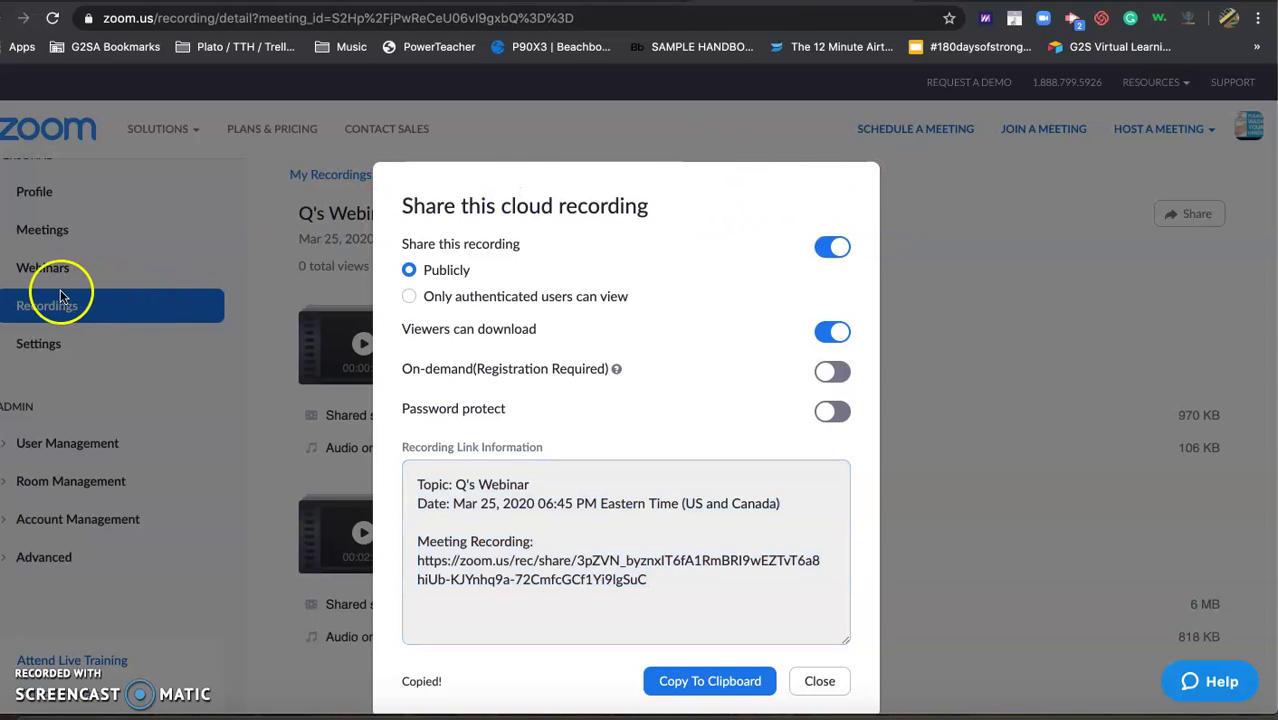
Step: Back in Zoom, close the sharing dialog and open the Mar 25, 2020 09:55 AM webinar's files from the recordings list
{"action": "left_click", "coordinate": [820, 681]}
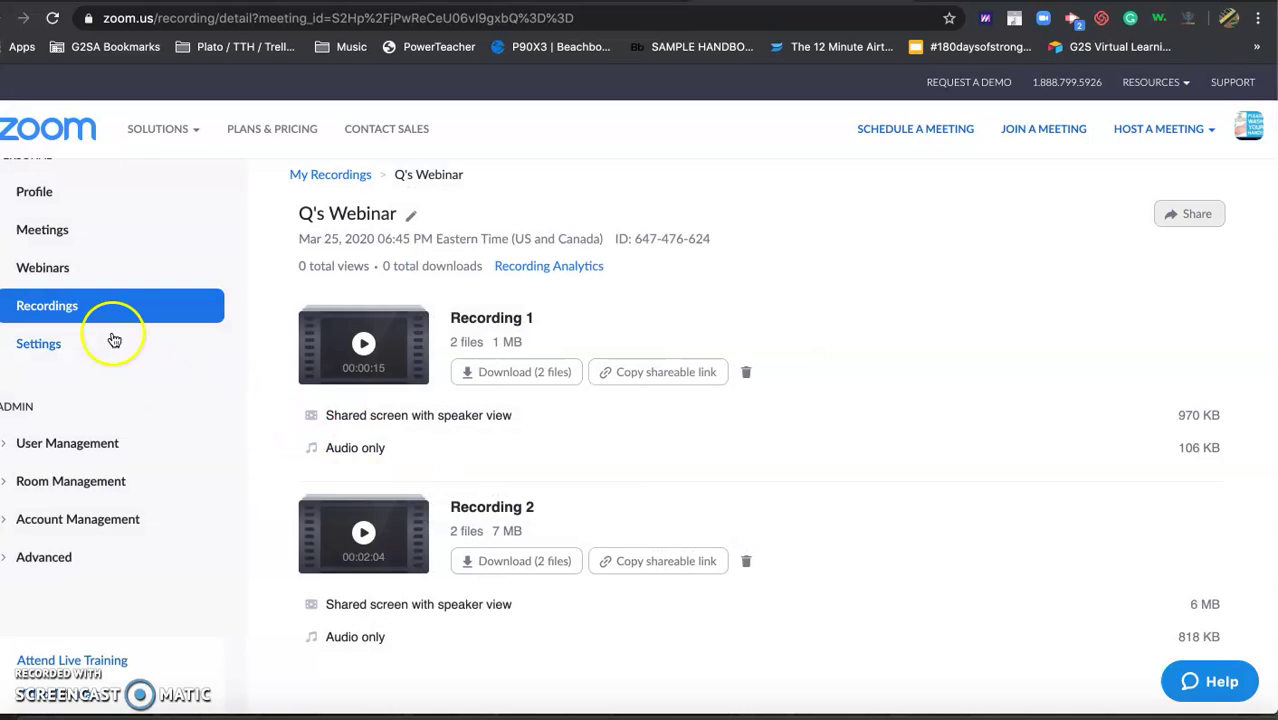
{"action": "left_click", "coordinate": [58, 303]}
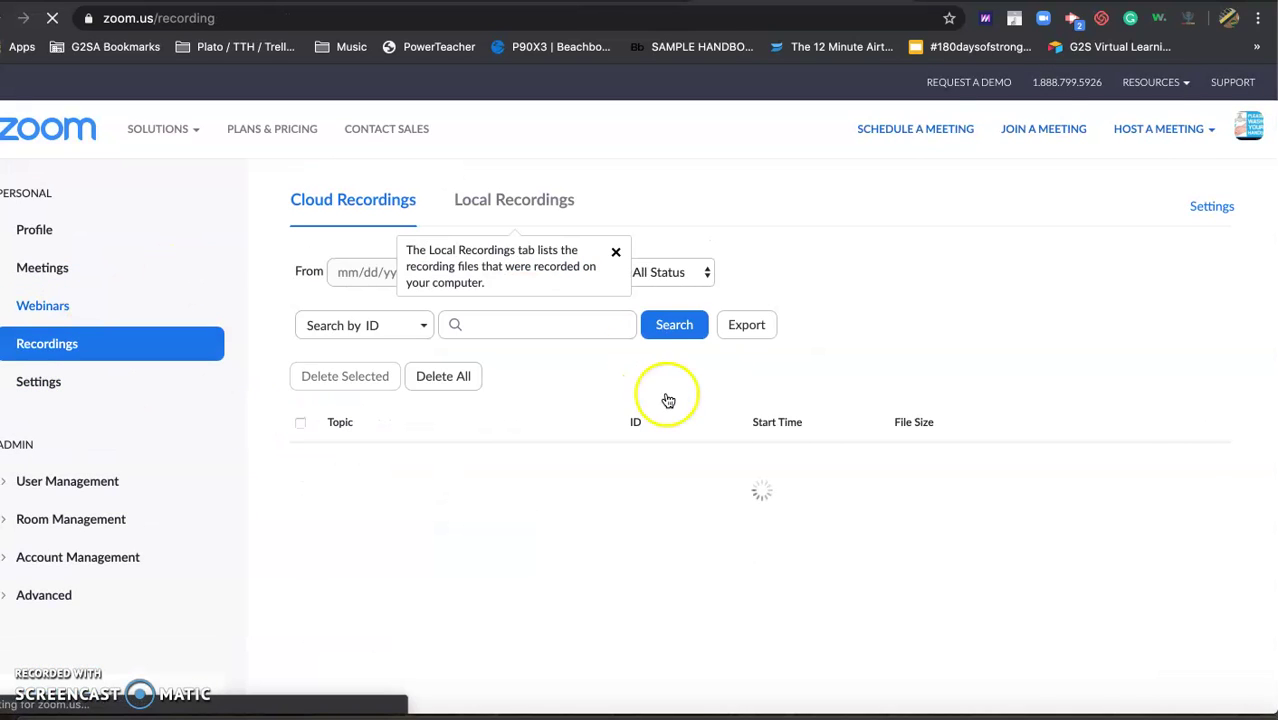
{"action": "scroll", "coordinate": [668, 405], "scroll_direction": "down", "scroll_amount": 2}
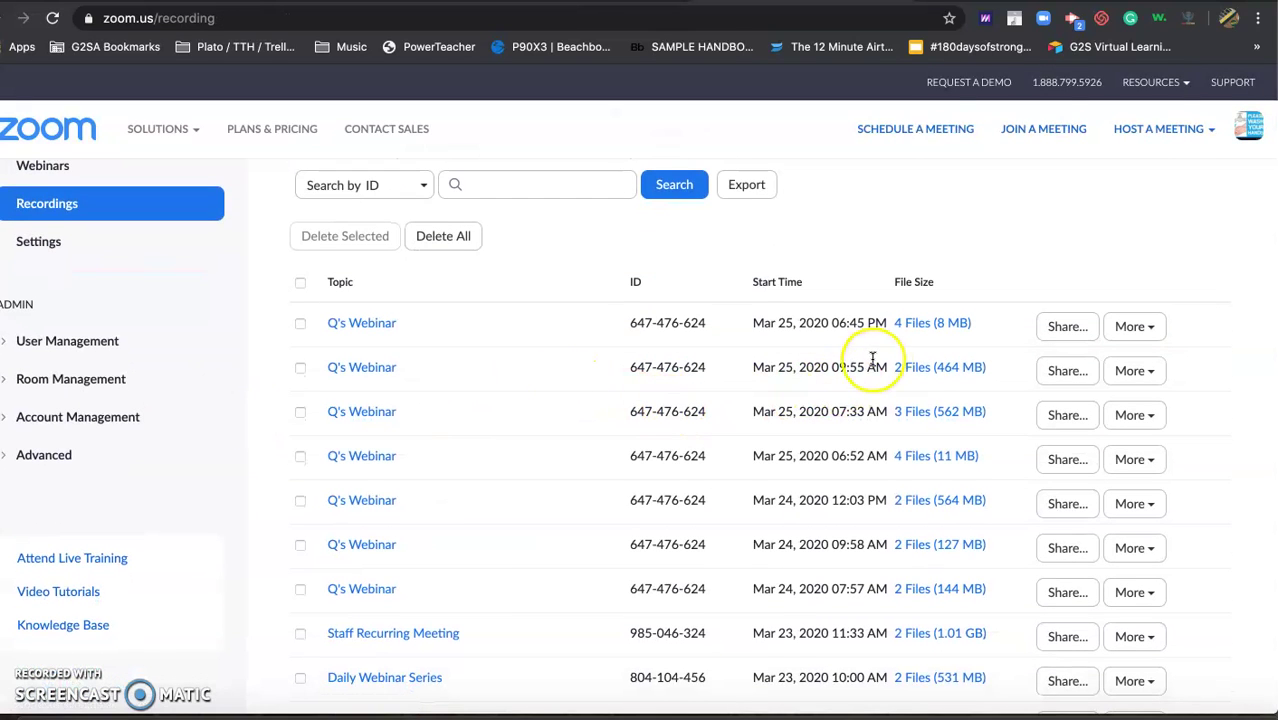
{"action": "left_click", "coordinate": [933, 368]}
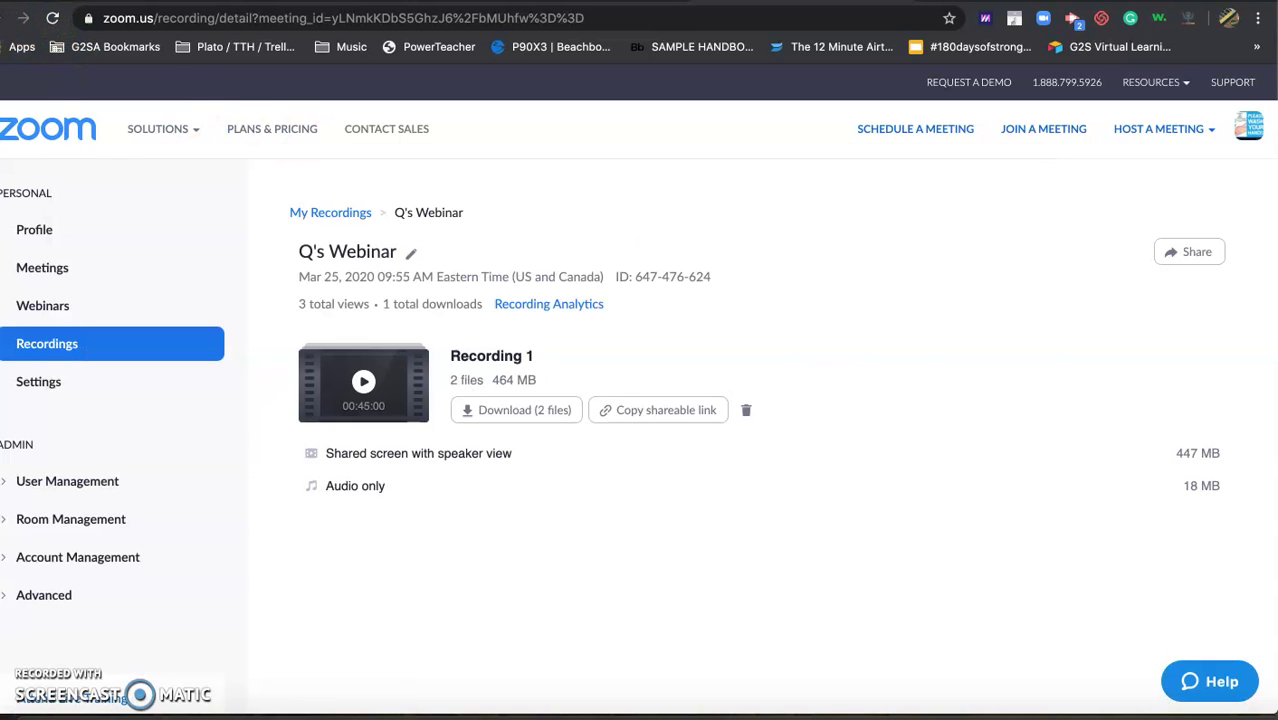
Step: Return to the recordings list and view the sharing options of the Mar 25, 2020 09:55 AM webinar
{"action": "left_click", "coordinate": [0, 17]}
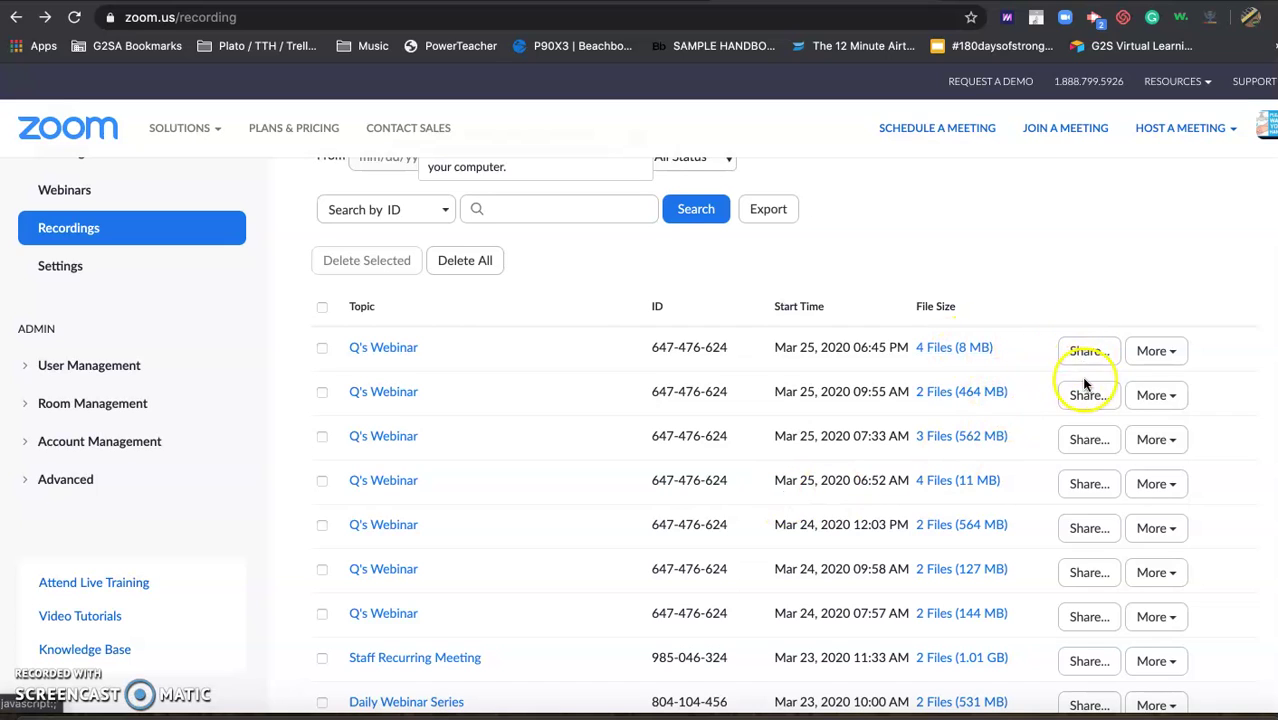
{"action": "left_click", "coordinate": [1083, 396]}
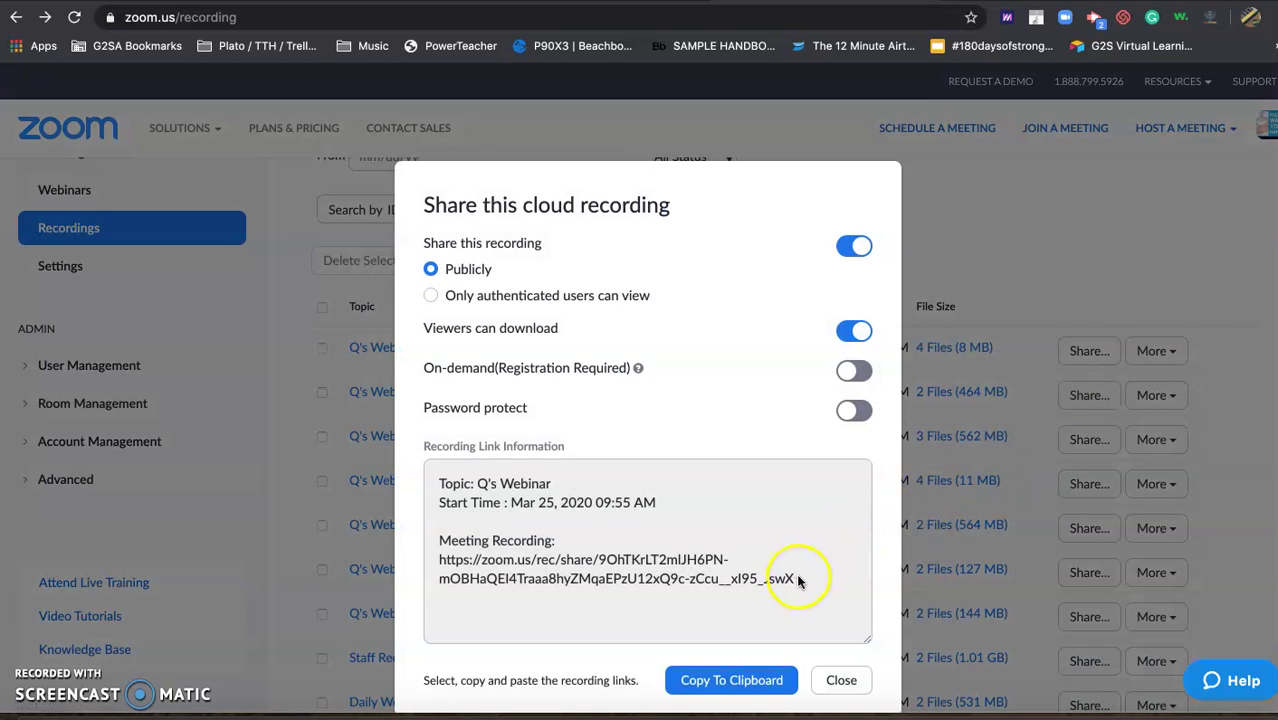
{"action": "left_click", "coordinate": [841, 680]}
Step: Open the details of the Mar 25, 2020 09:55 AM webinar and preview Recording 1, closing the playback when done
{"action": "left_click", "coordinate": [958, 391]}
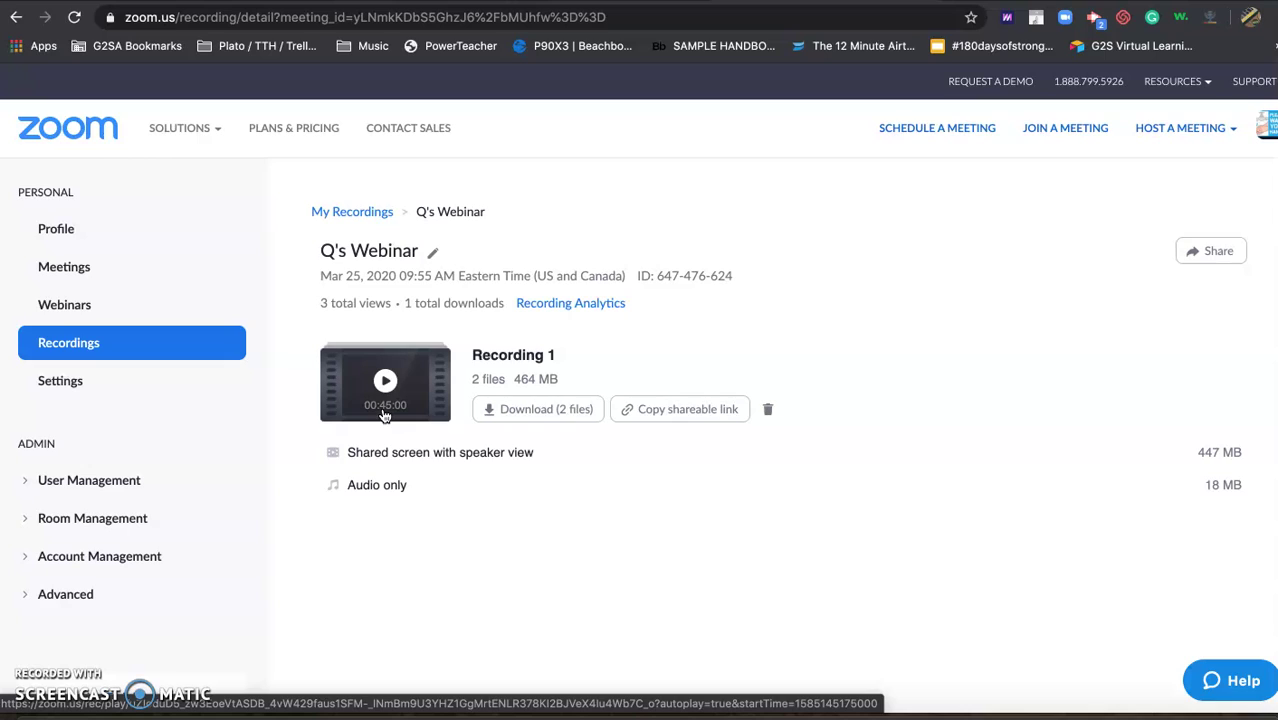
{"action": "left_click", "coordinate": [386, 380]}
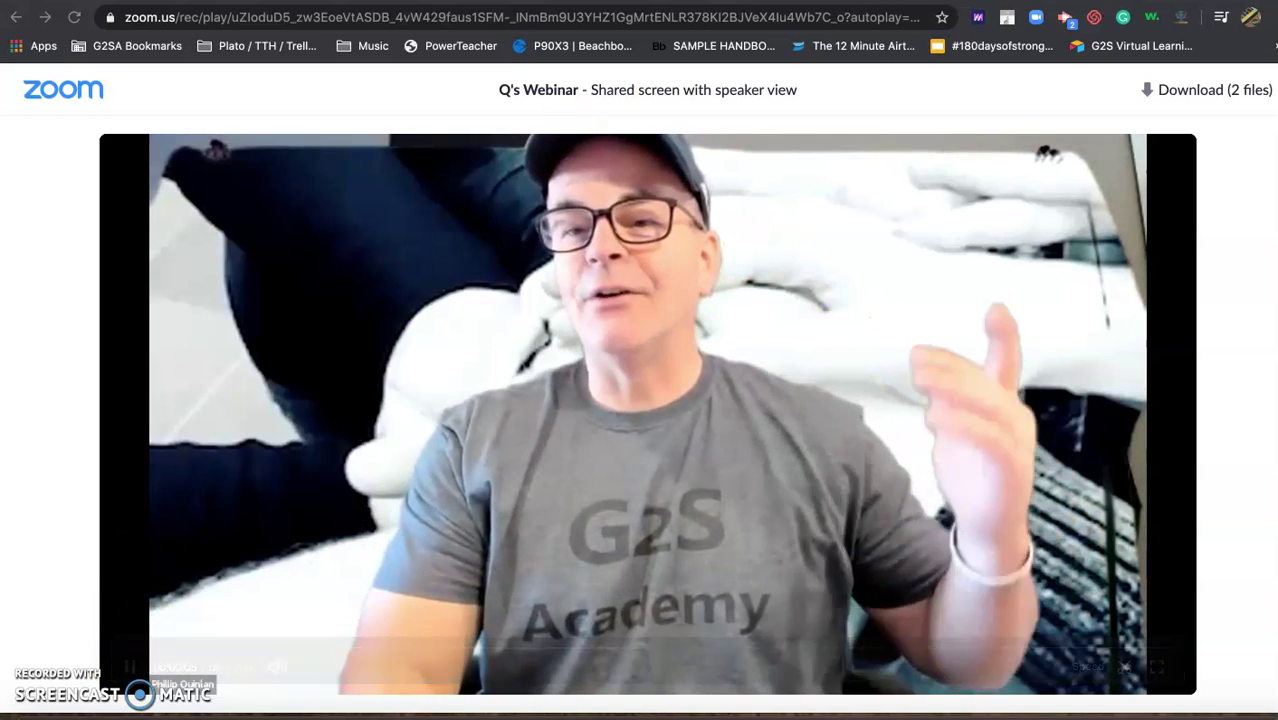
{"action": "key", "text": "ctrl+w"}
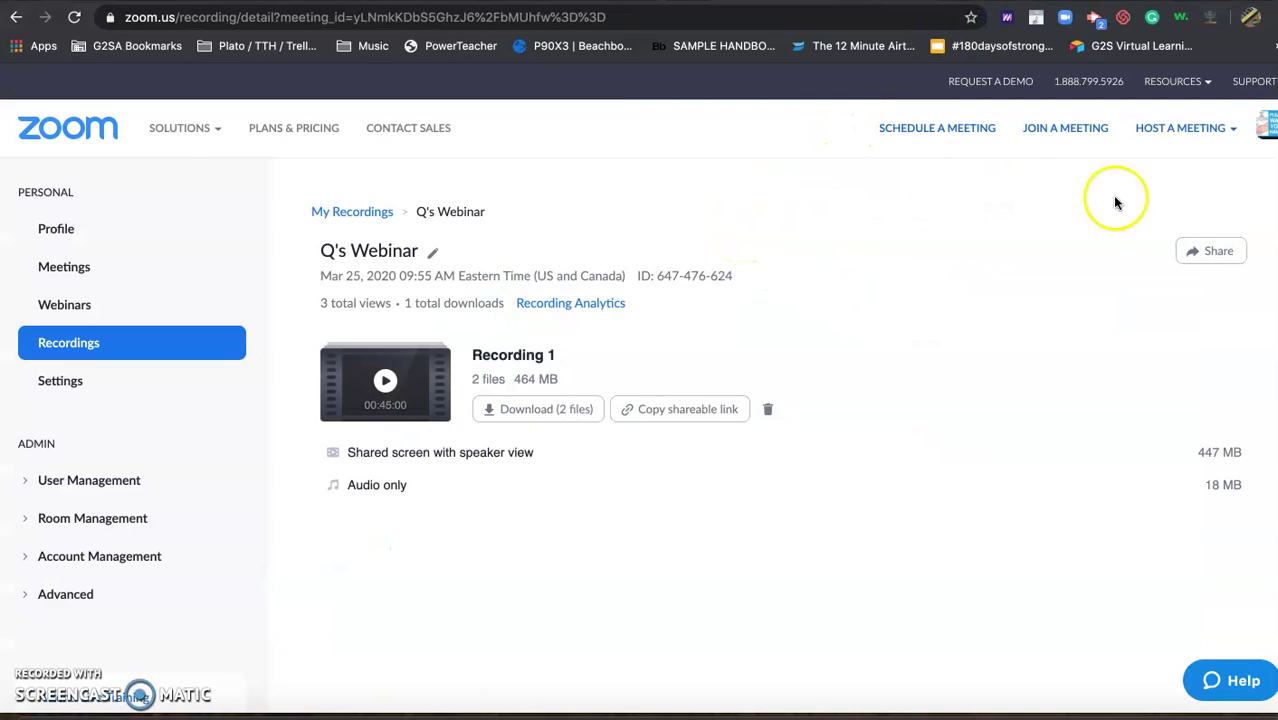
Step: Copy the recording link information of the Mar 25, 2020 09:55 AM webinar to the clipboard and close the sharing dialog
{"action": "left_click", "coordinate": [1214, 253]}
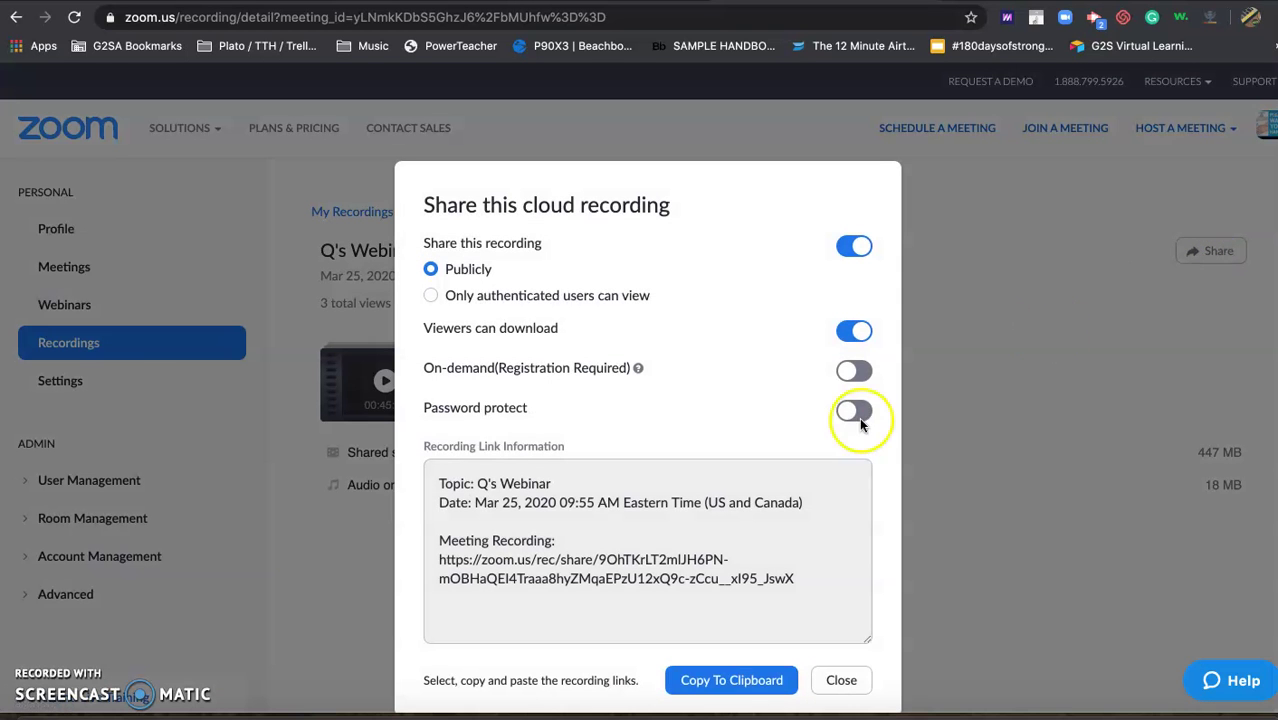
{"action": "left_click", "coordinate": [688, 682]}
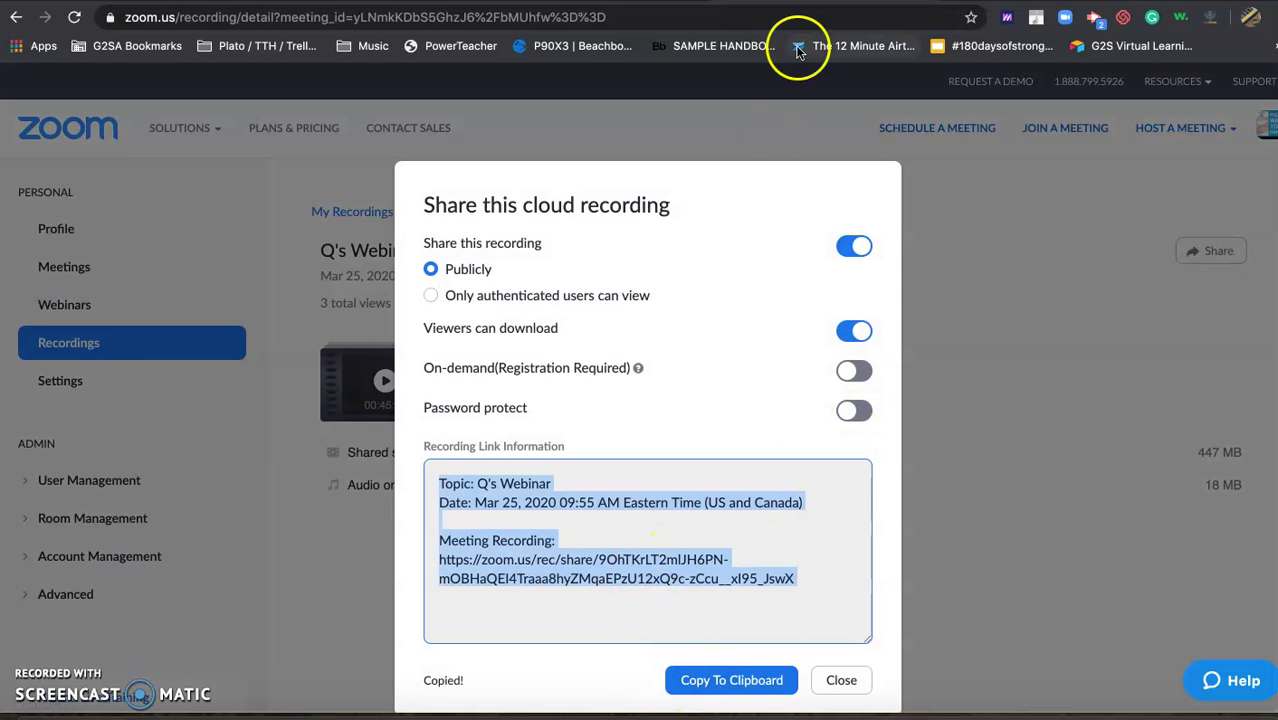
{"action": "left_click", "coordinate": [984, 8]}
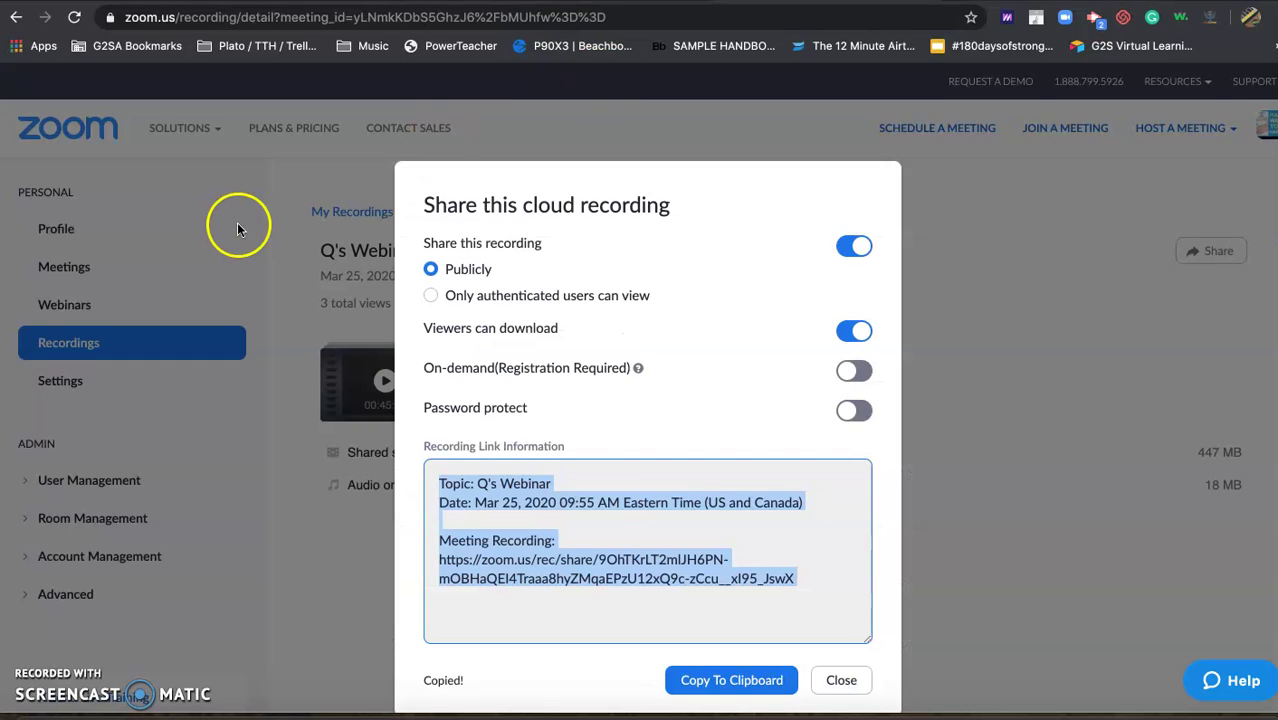
{"action": "left_click", "coordinate": [840, 679]}
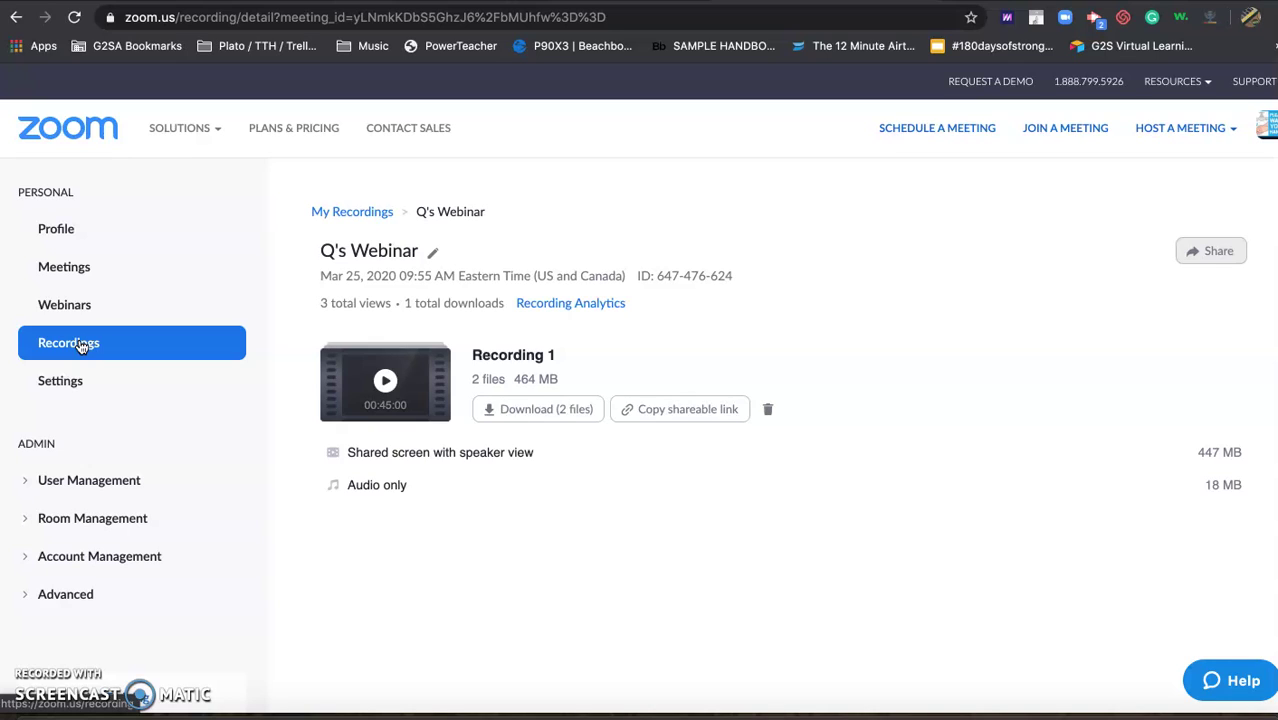
Step: Return to the cloud recordings list and look through the recorded webinars and meetings
{"action": "left_click", "coordinate": [72, 583]}
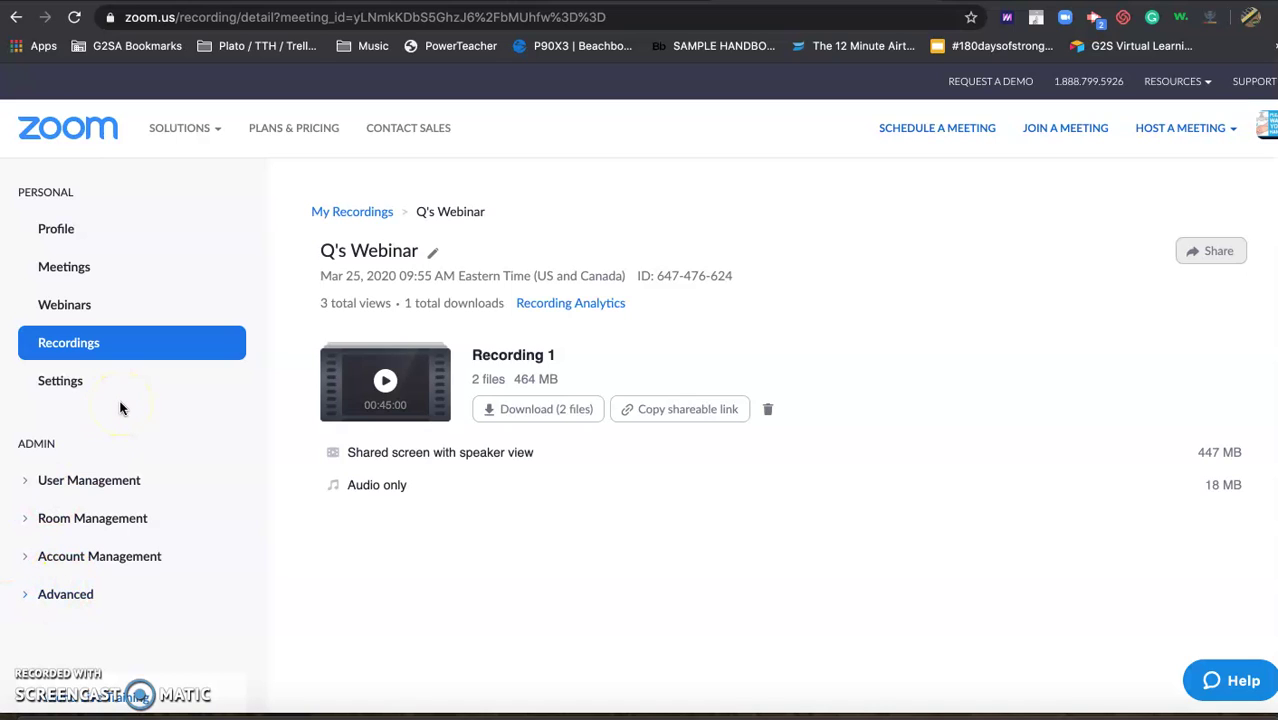
{"action": "left_click", "coordinate": [104, 355]}
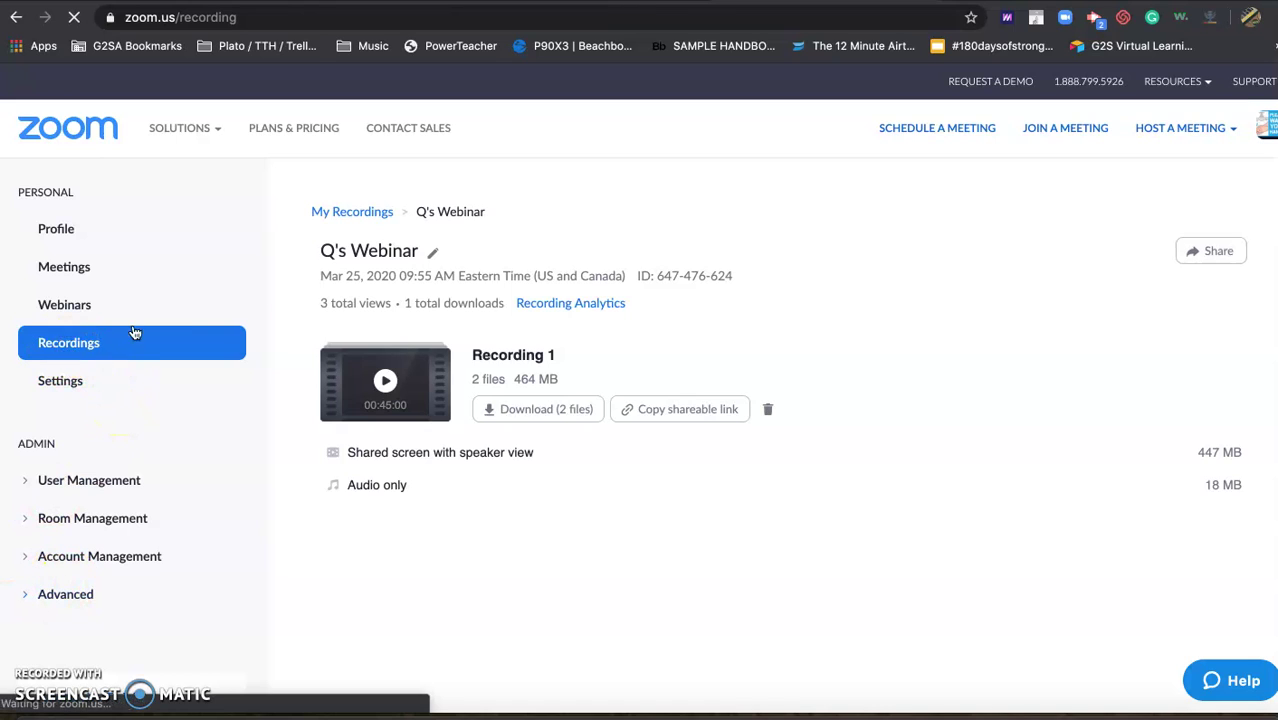
{"action": "scroll", "coordinate": [443, 508], "scroll_direction": "down", "scroll_amount": 5}
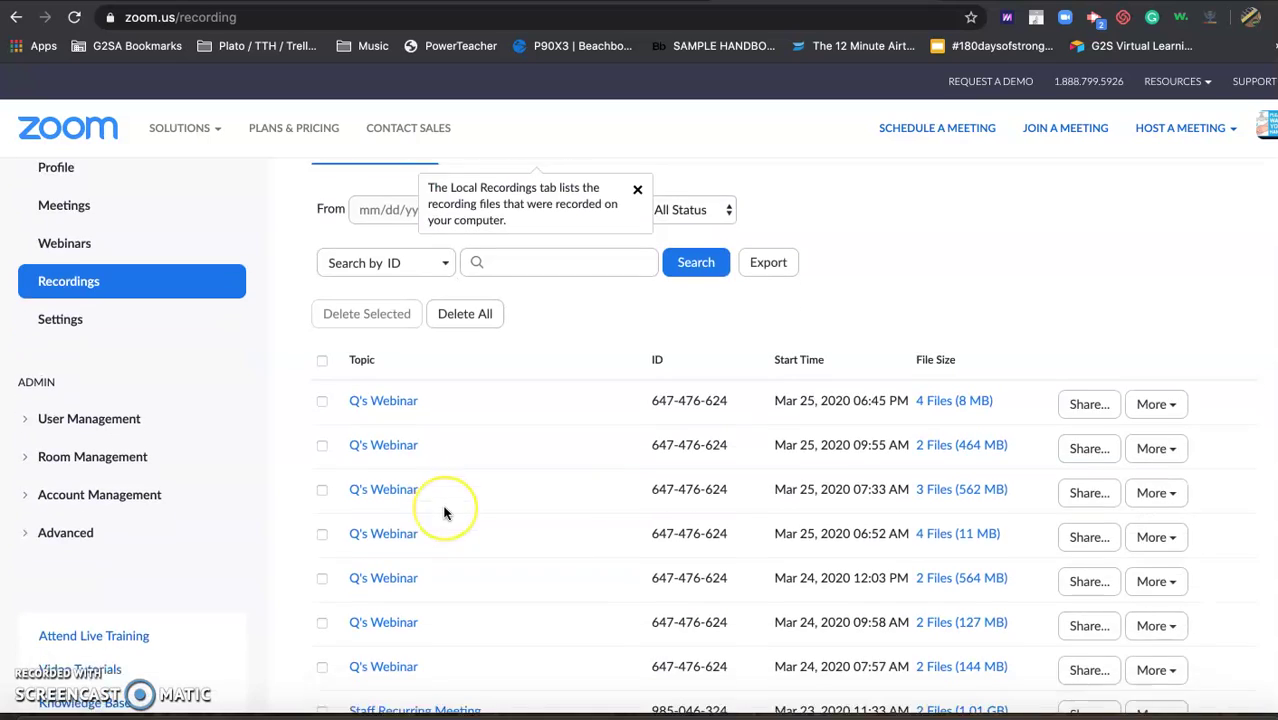
{"action": "scroll", "coordinate": [443, 510], "scroll_direction": "down", "scroll_amount": 5}
{"action": "scroll", "coordinate": [442, 510], "scroll_direction": "up", "scroll_amount": 15}
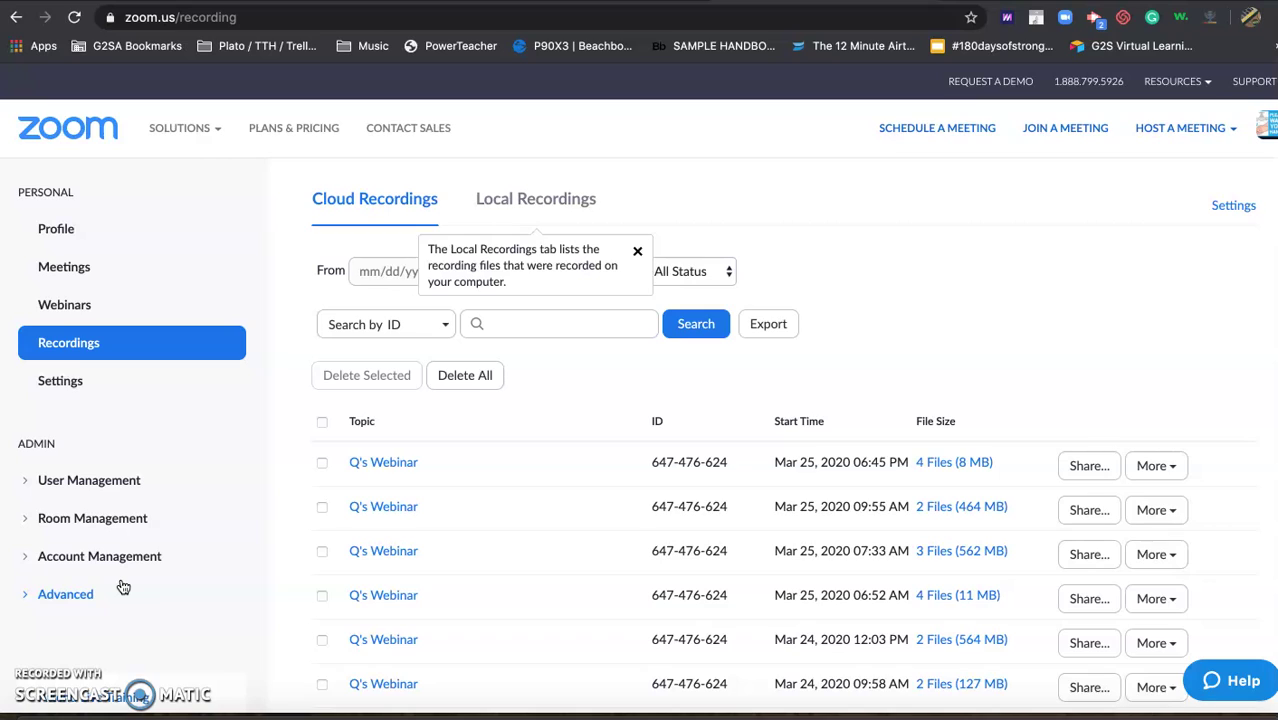
{"action": "left_click", "coordinate": [45, 680]}
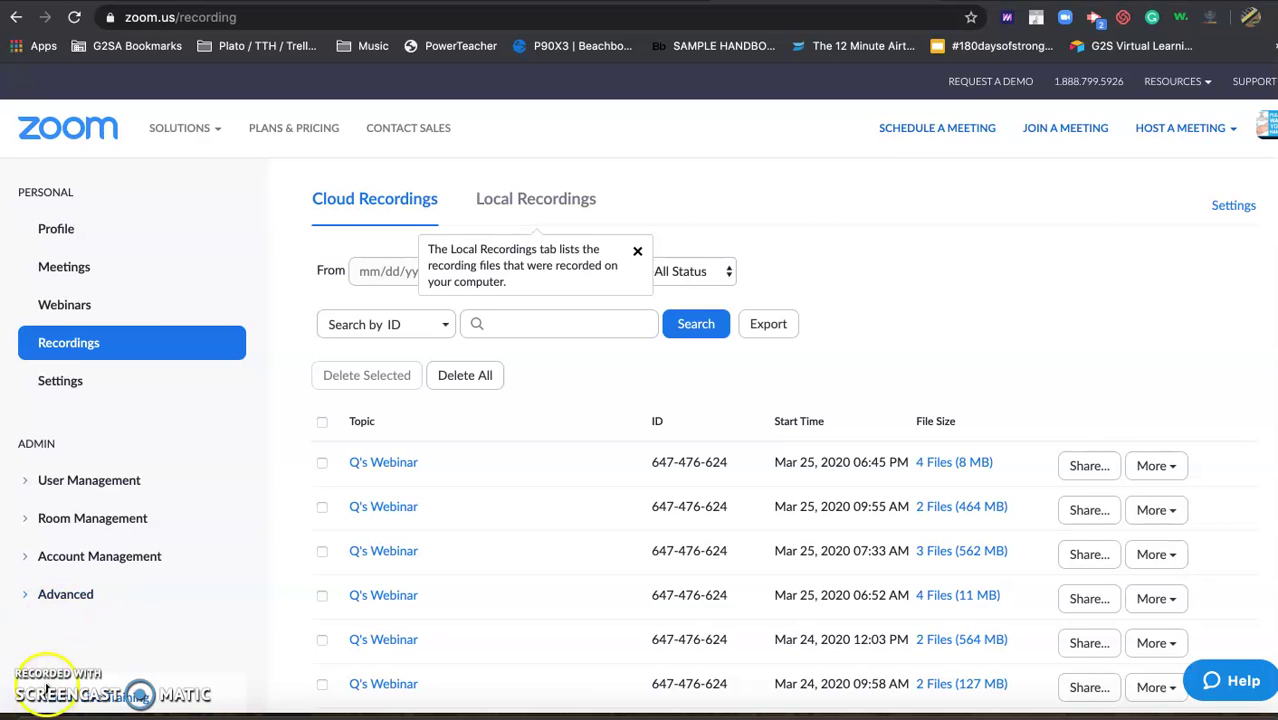